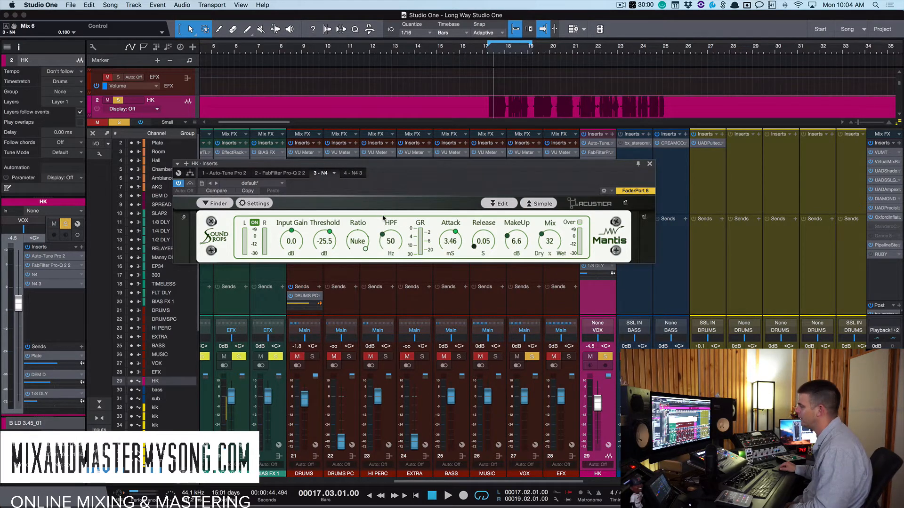
- Sweep the HPF and ratio of the HK channel's Mantis compressor, ending with the HPF at 0 Hz and the ratio at Nuke
left_click_drag(382, 217, 388, 232)
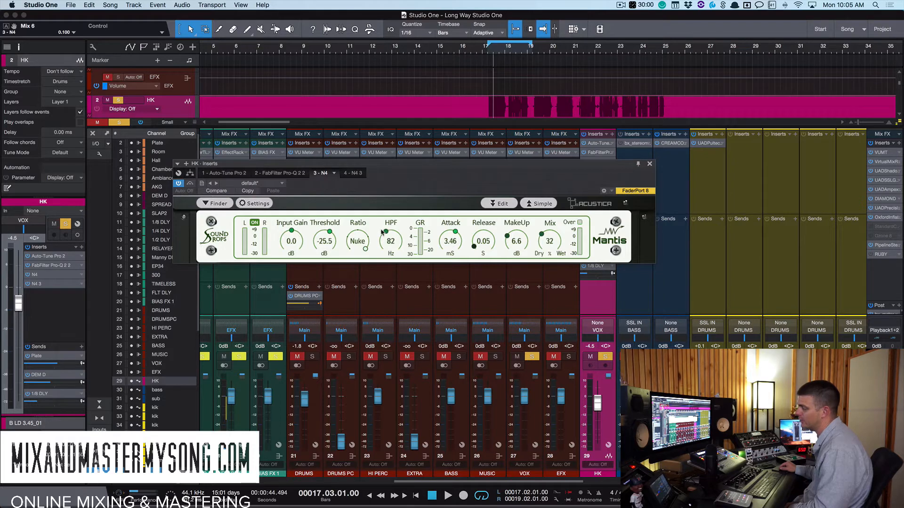
left_click_drag(382, 232, 388, 249)
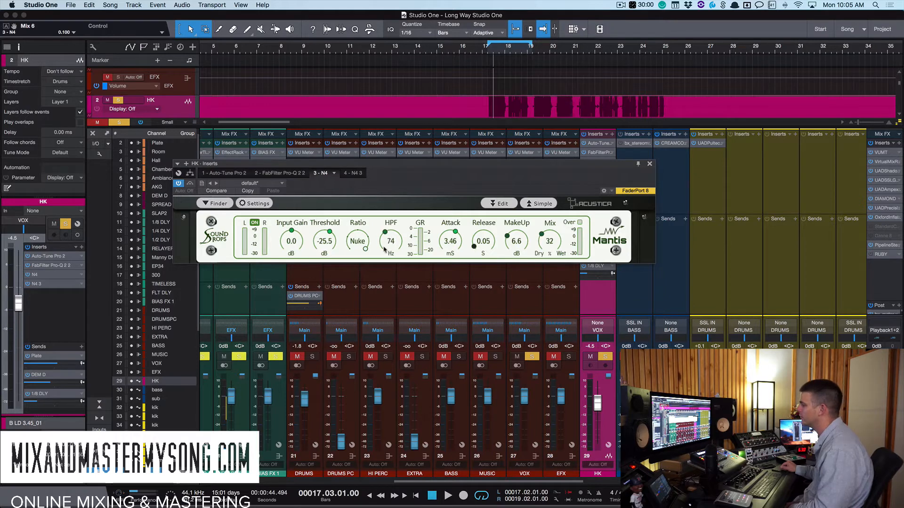
left_click_drag(366, 244, 372, 312)
left_click_drag(358, 238, 372, 208)
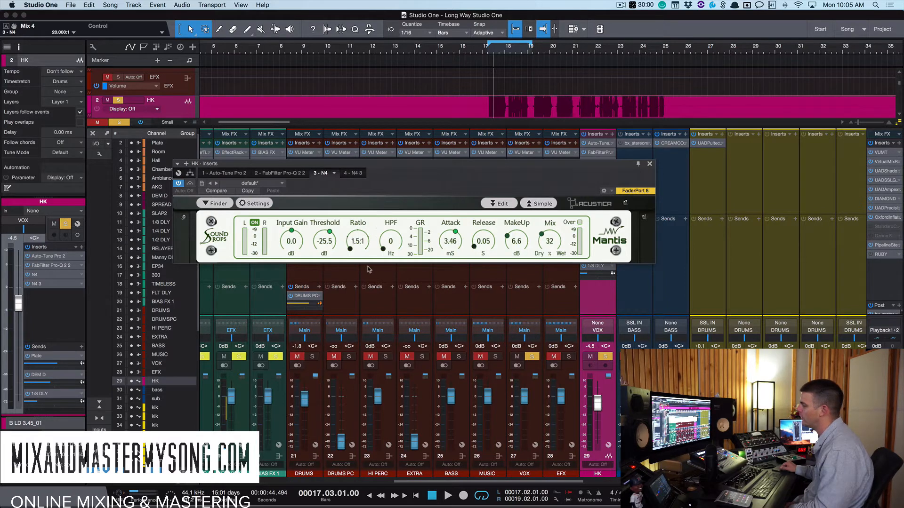
left_click_drag(369, 269, 391, 201)
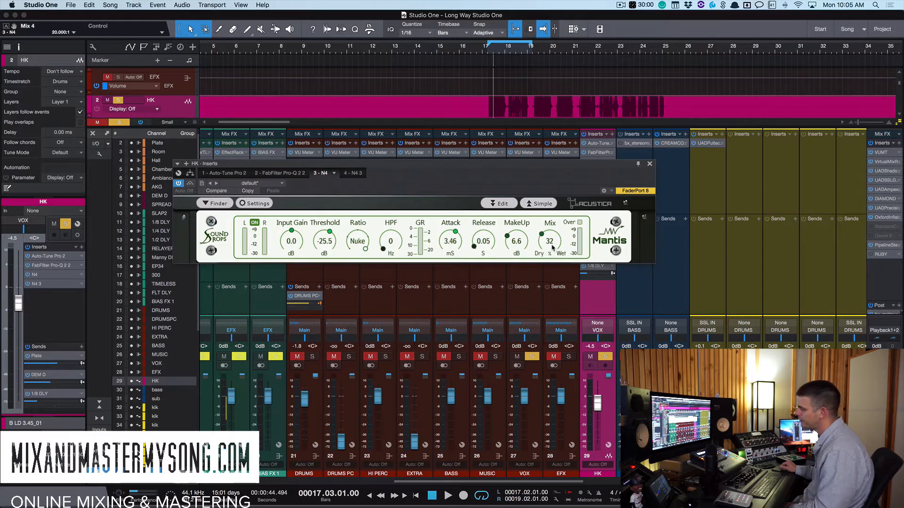
- Deactivate the Bronze EQ insert (N4 3) on the HK channel and close its window
left_click_drag(586, 170, 509, 145)
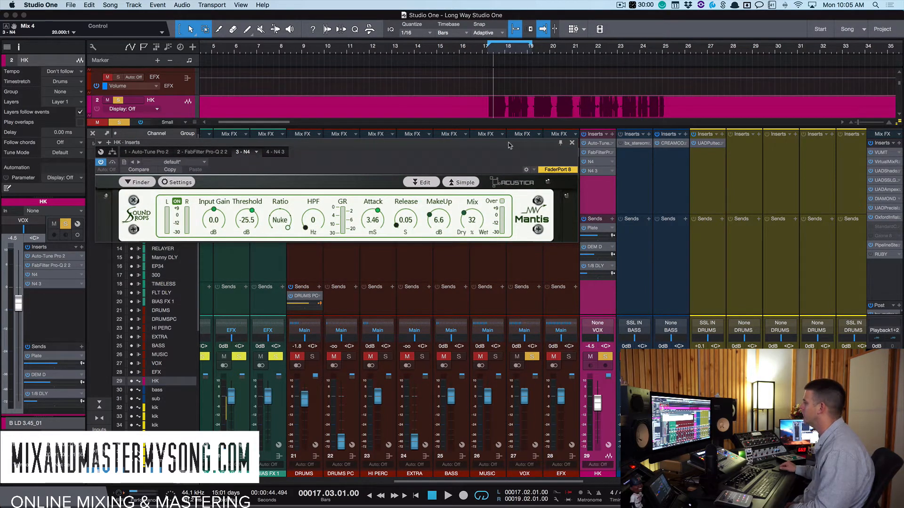
left_click_drag(508, 145, 502, 146)
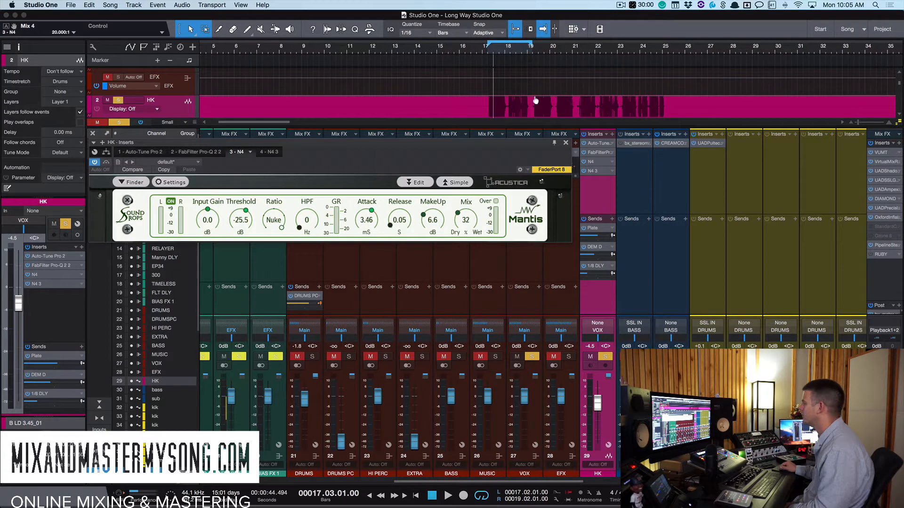
left_click_drag(531, 147, 535, 141)
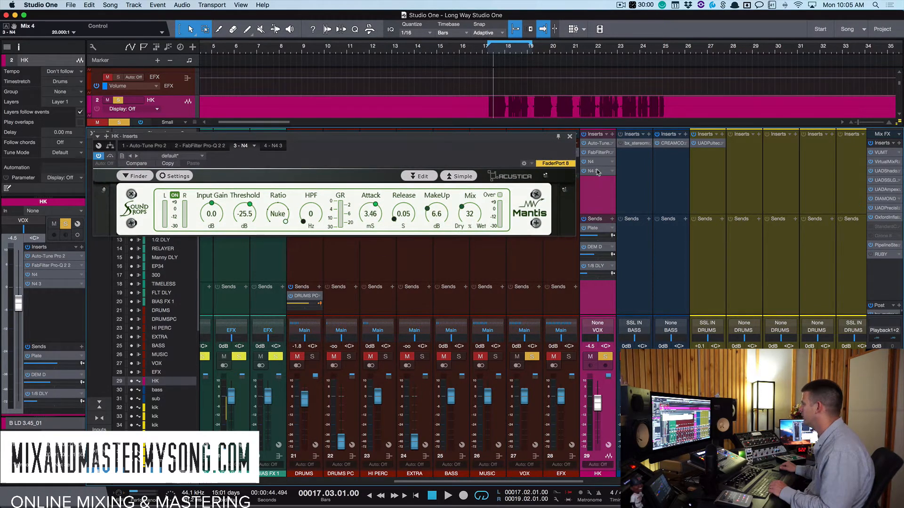
left_click(586, 172)
left_click(584, 172)
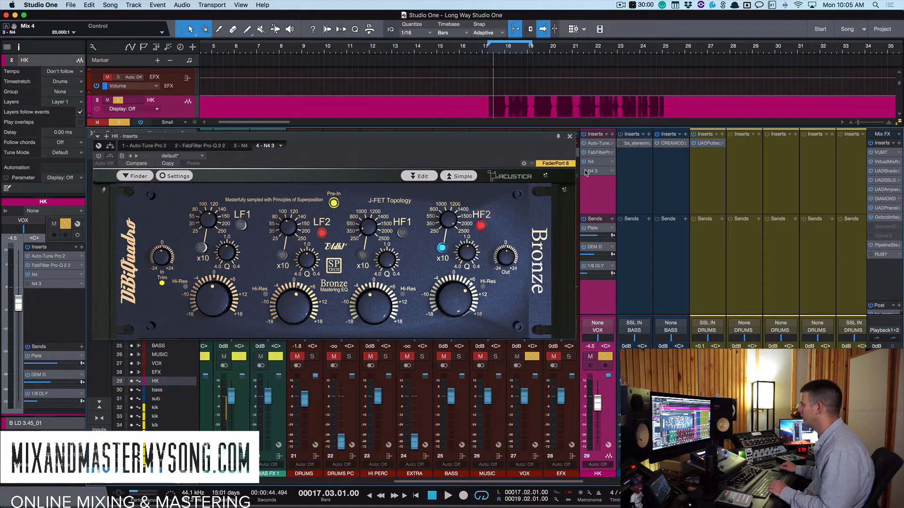
left_click(570, 136)
- Reopen the HK channel's Mantis compressor and play the looped vocal, bypassing the compressor to compare the sound
left_click(590, 161)
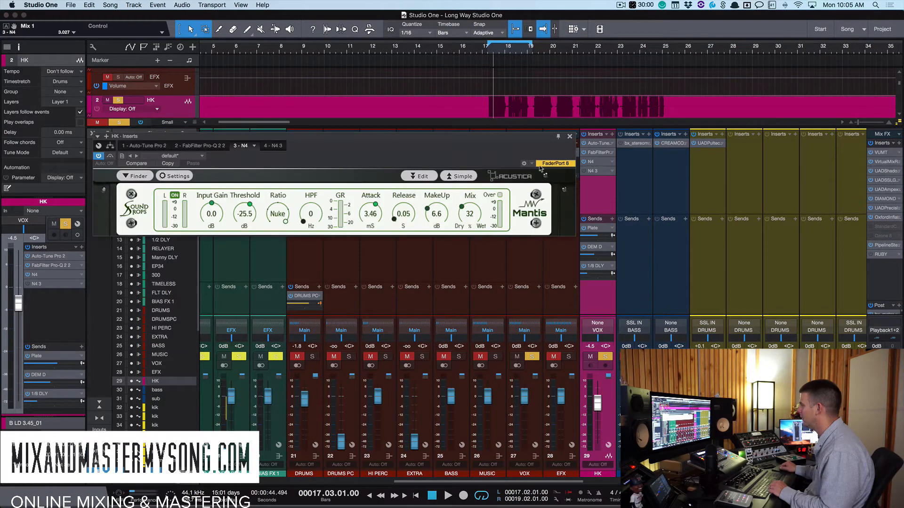
left_click_drag(490, 141, 479, 148)
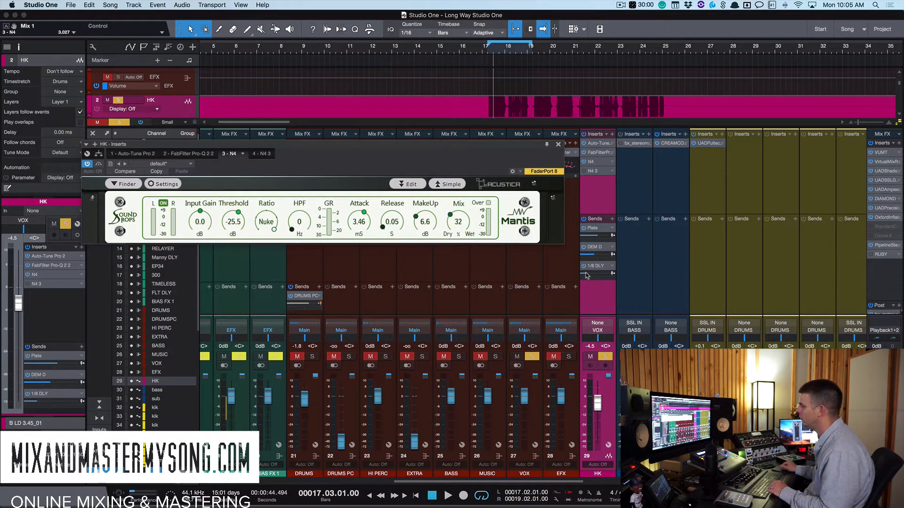
left_click_drag(499, 145, 501, 136)
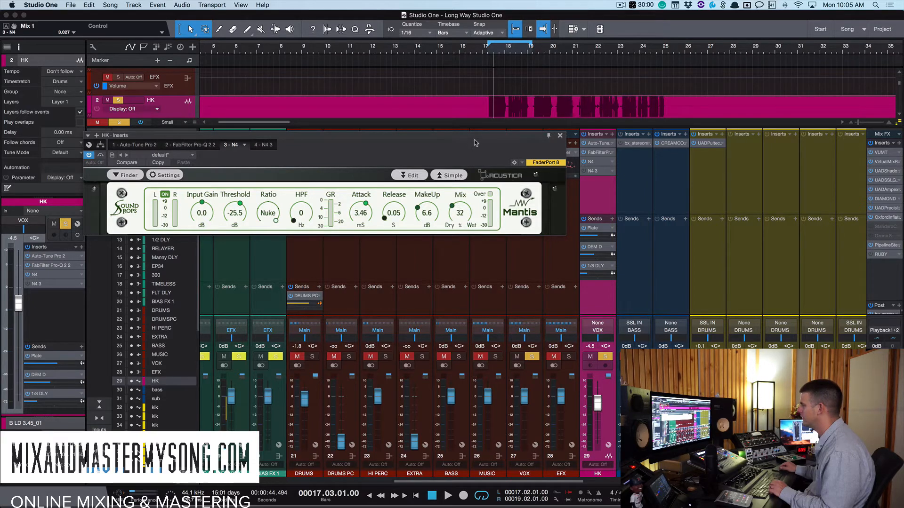
key("space")
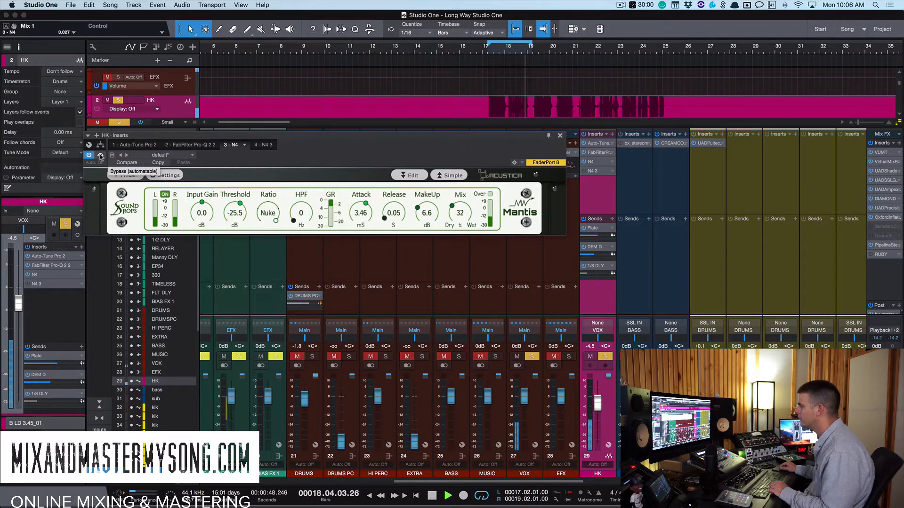
left_click(101, 157)
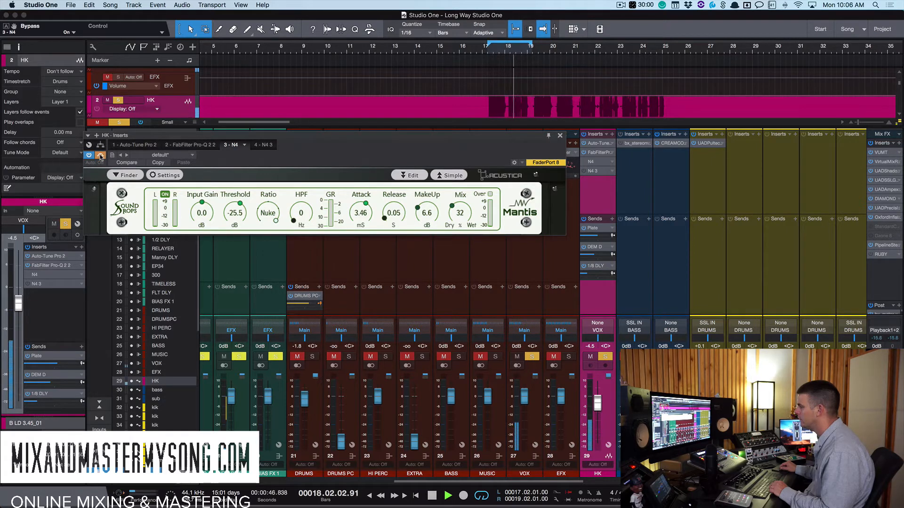
key("space")
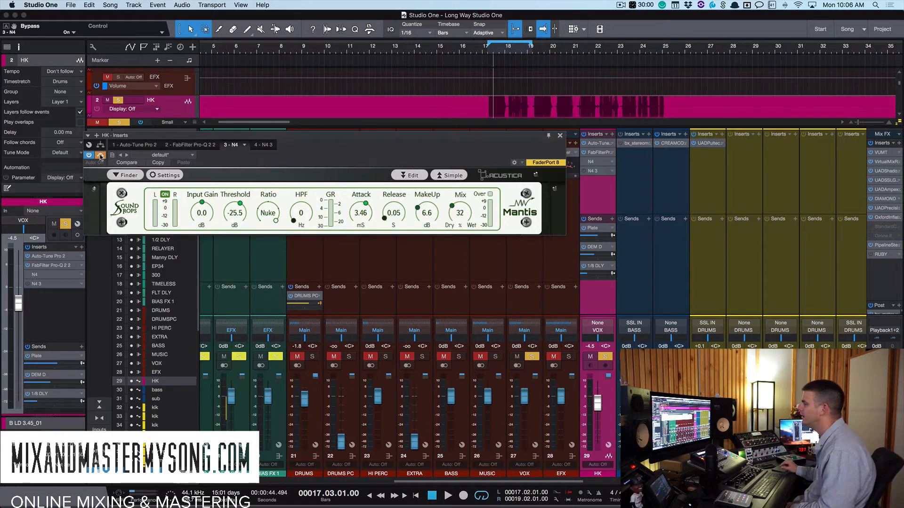
- Close the HK insert window and switch the solo from the HK channel to the DRUMS bus
left_click_drag(286, 137, 383, 138)
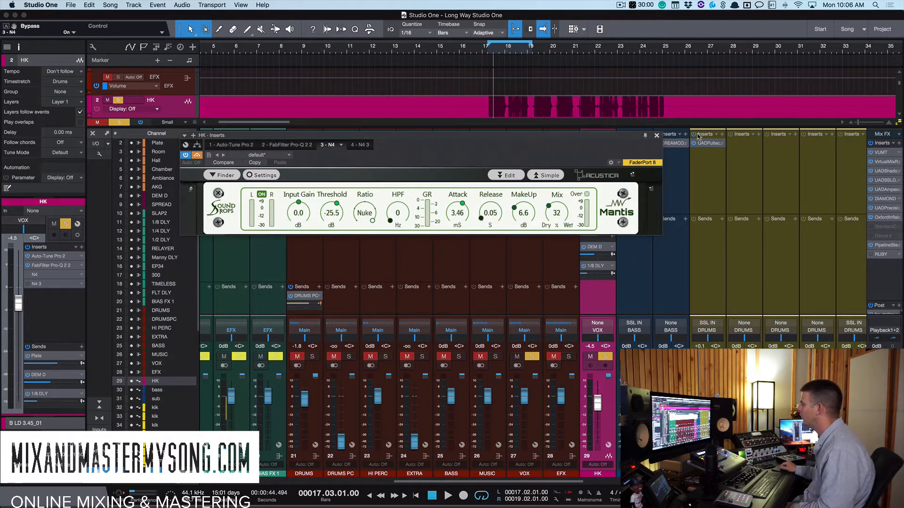
left_click(657, 136)
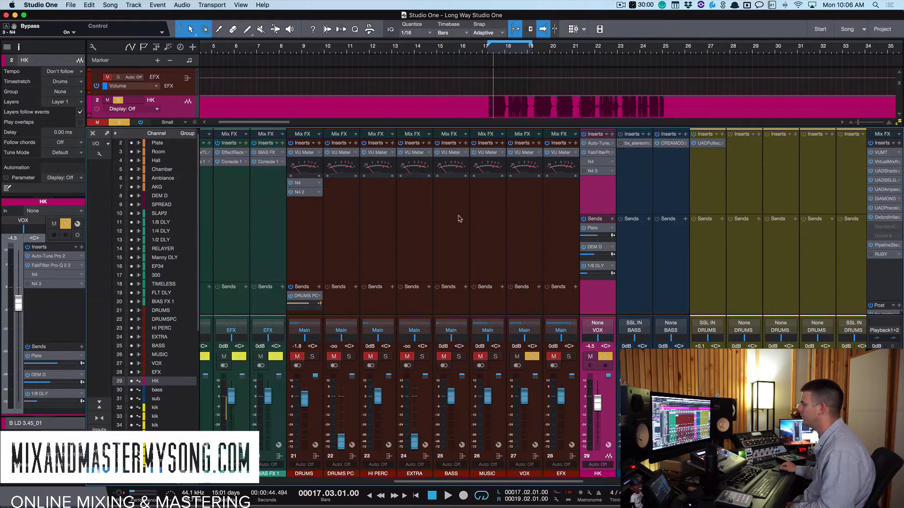
left_click(312, 248)
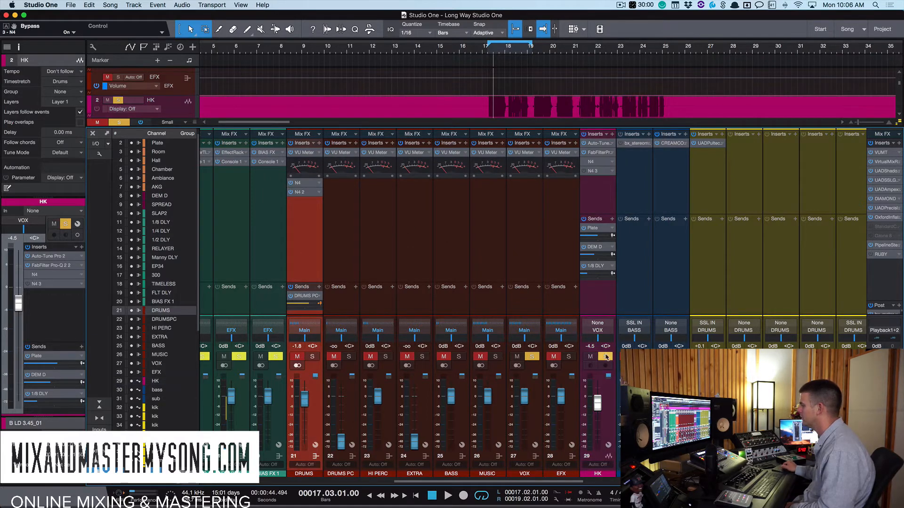
left_click(605, 357)
left_click(311, 357)
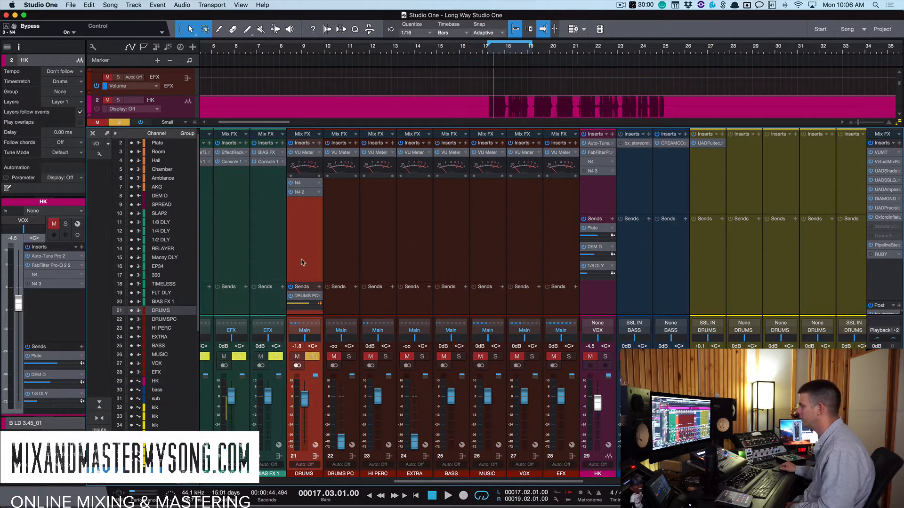
- Open the Mantis compressor on the DRUMS bus and play the loop, toggling its bypass on and off to compare
left_click(301, 183)
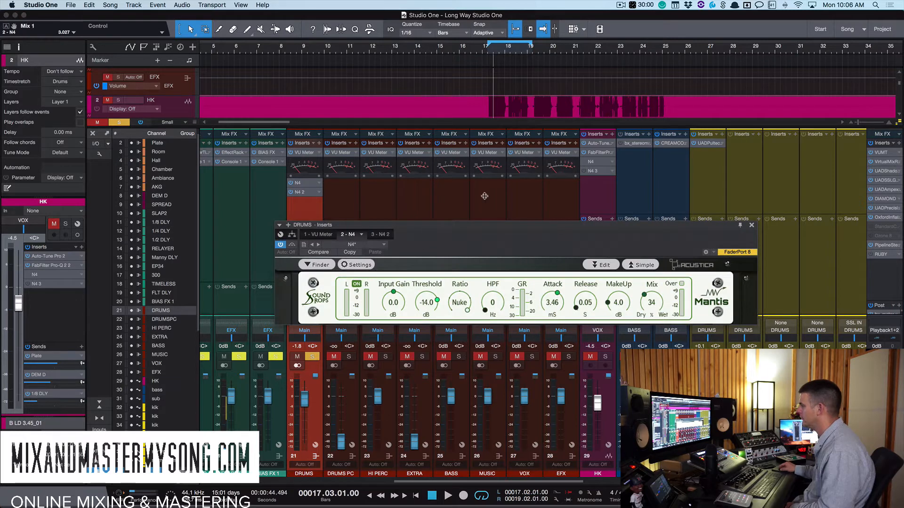
left_click_drag(457, 223, 515, 176)
key("space")
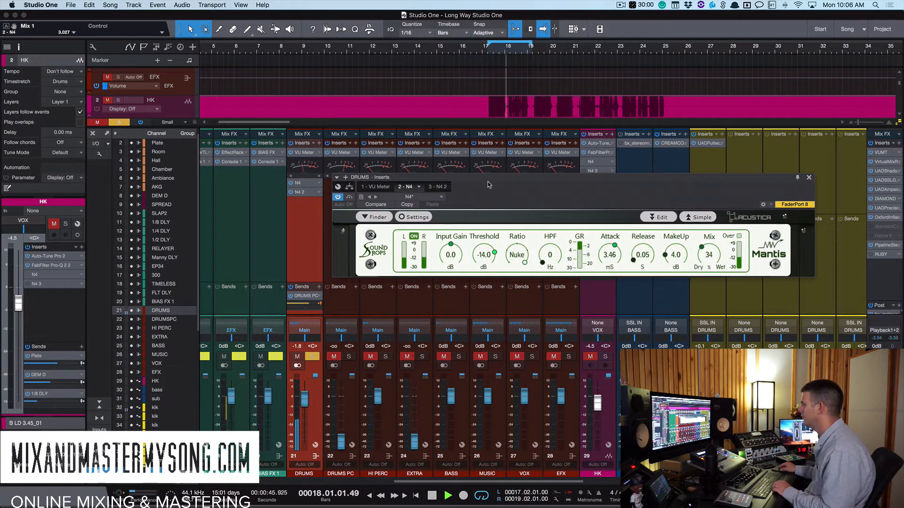
left_click_drag(492, 184, 467, 183)
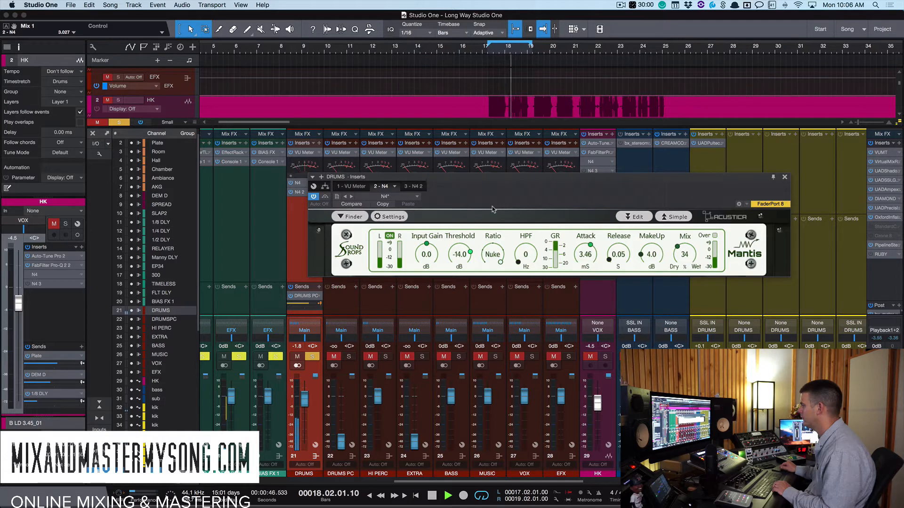
left_click(325, 197)
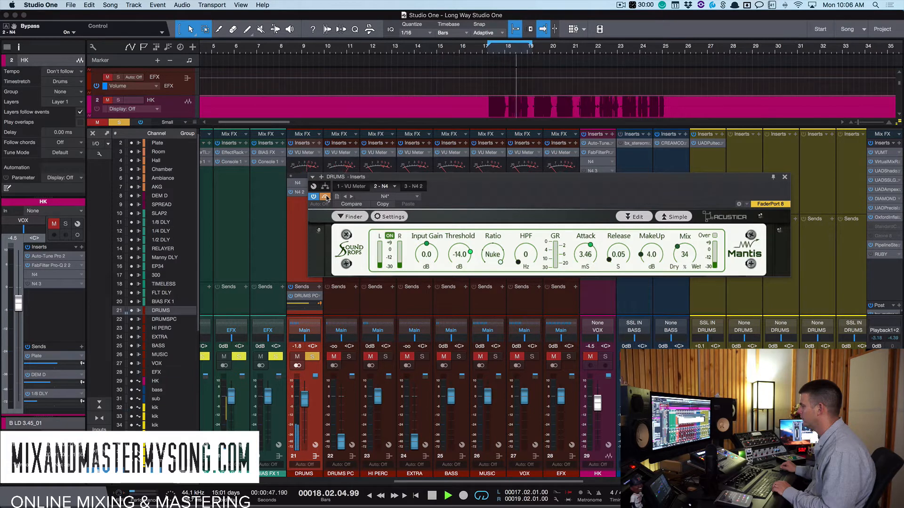
left_click(326, 197)
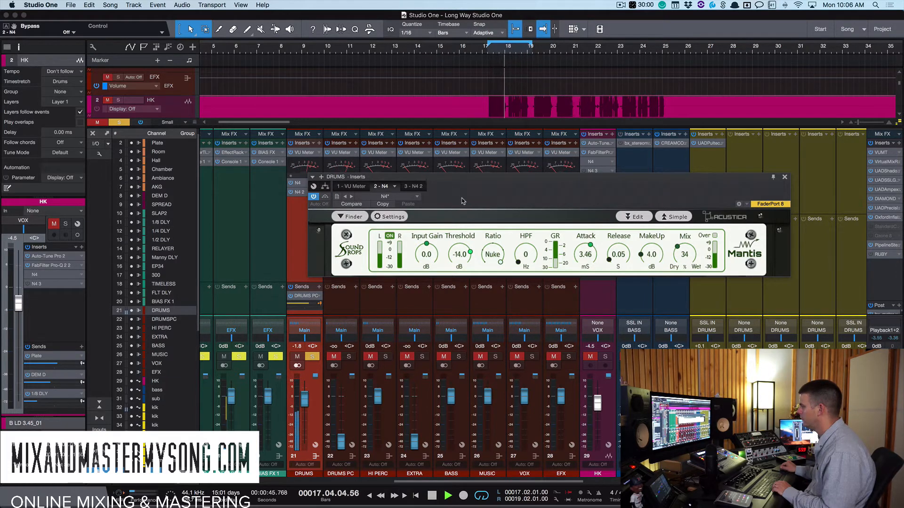
key("space")
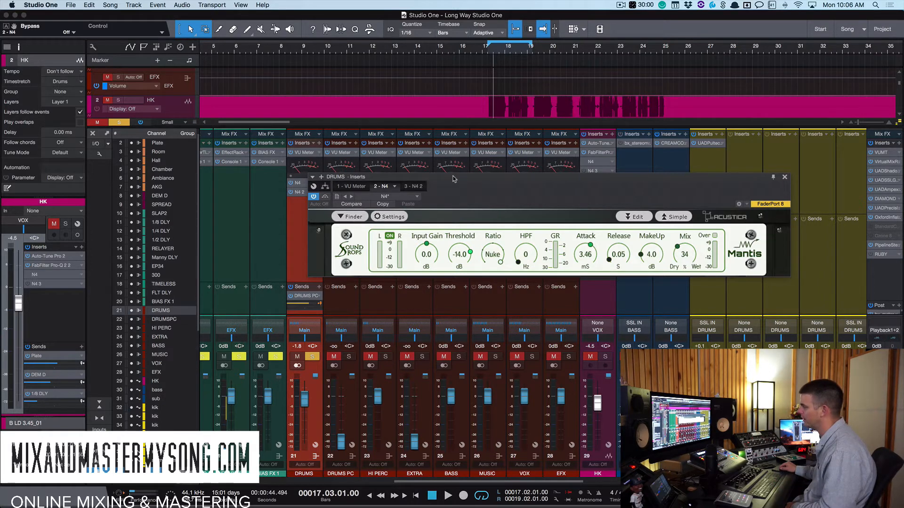
left_click_drag(453, 179, 452, 177)
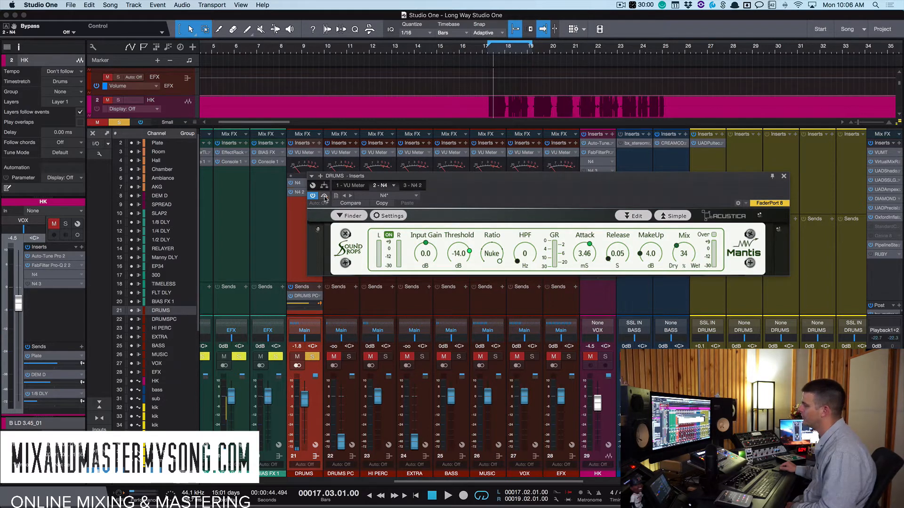
mouse_move(496, 179)
left_mouse_down()
mouse_move(476, 177)
mouse_move(502, 175)
left_mouse_up()
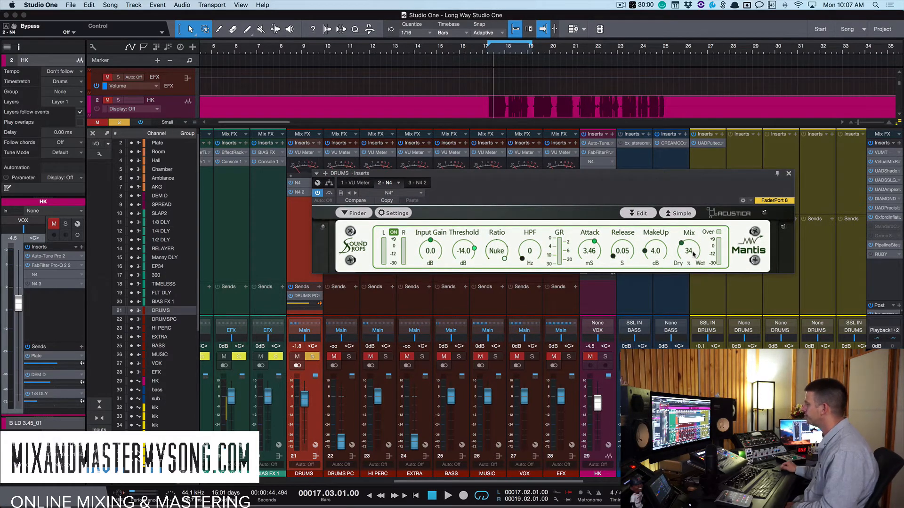
left_click_drag(517, 178, 520, 183)
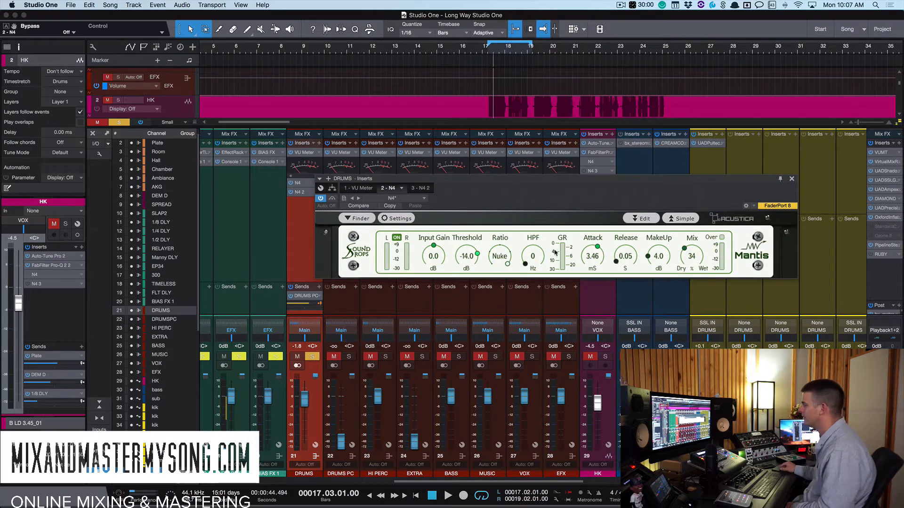
- Set the DRUMS compressor's HPF to 74 Hz and threshold to -23.0 dB, playing the loop to check the compression
left_click_drag(528, 264, 527, 244)
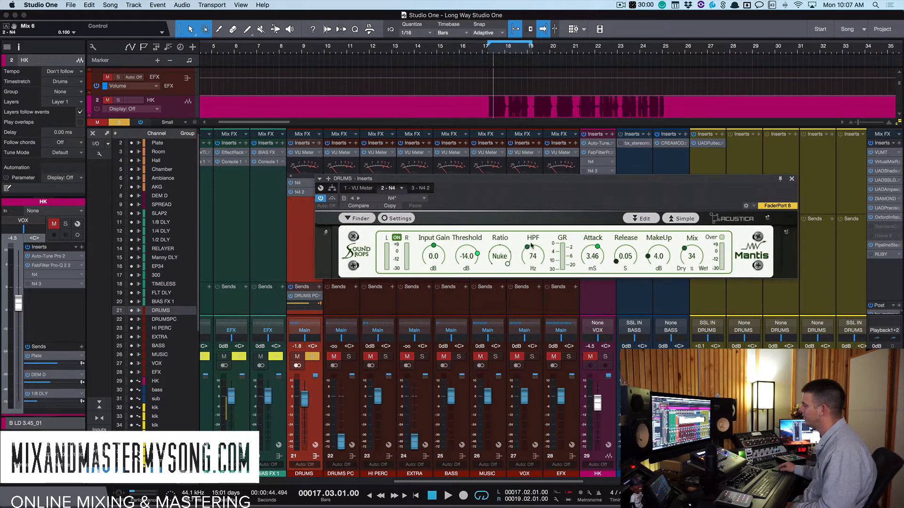
key("space")
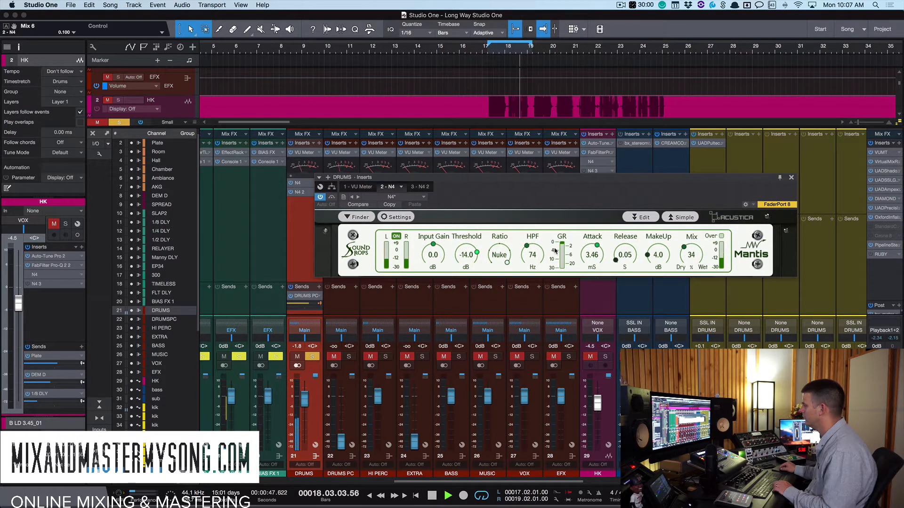
key("space")
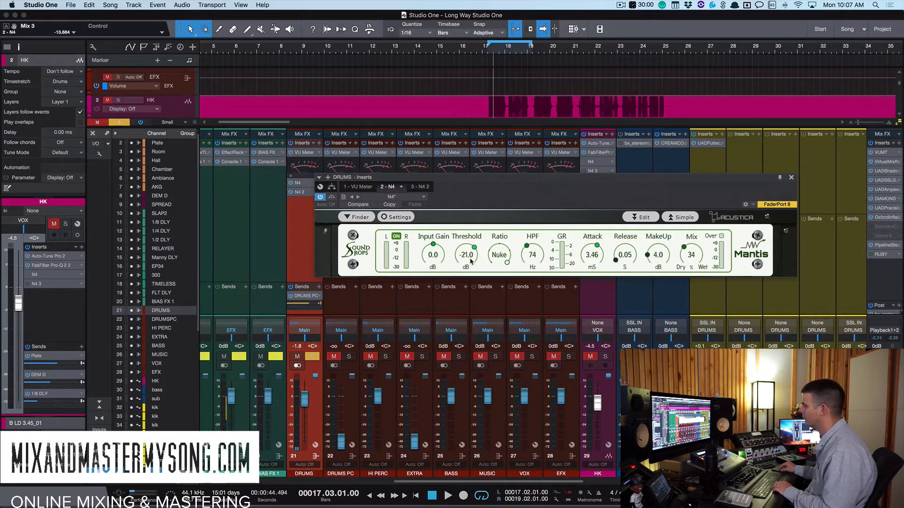
left_click_drag(471, 262, 471, 264)
key("space")
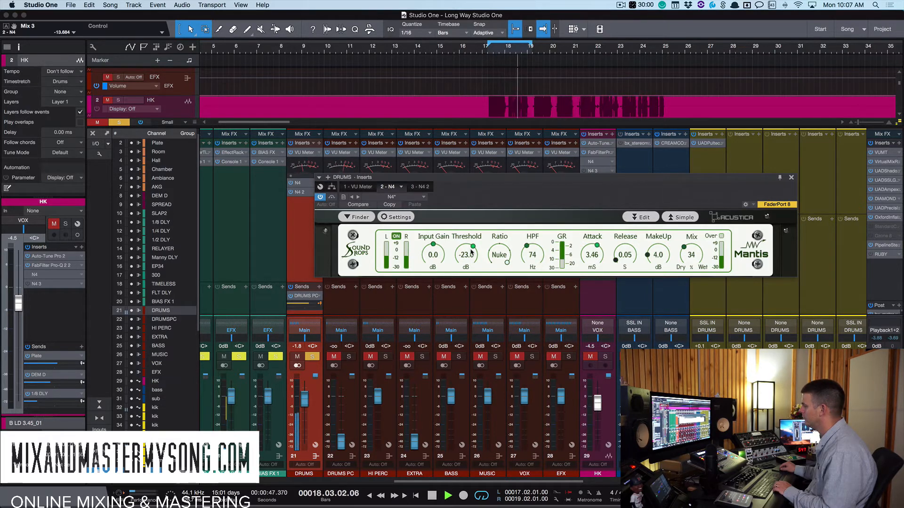
- Audition the DRUMS compressor at 50% mix against bypass during playback, and set the mix to 36%
left_click_drag(689, 254, 688, 237)
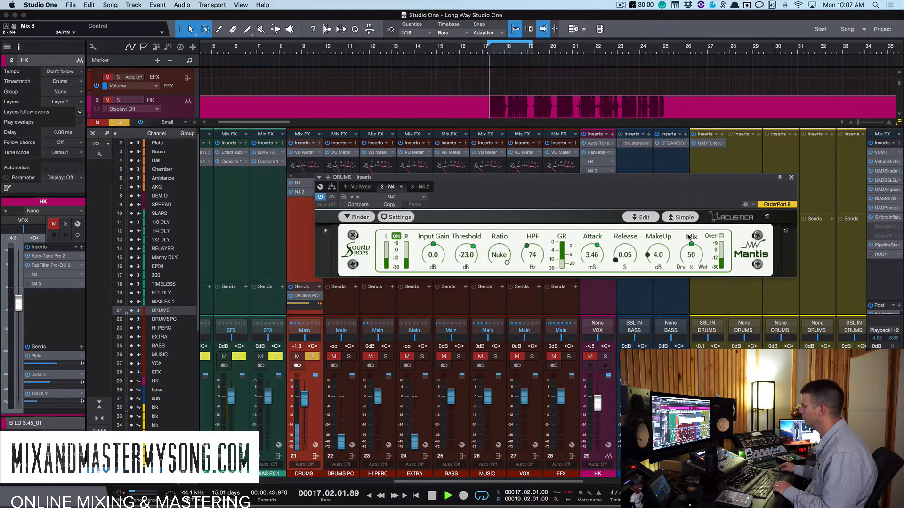
left_click(333, 198)
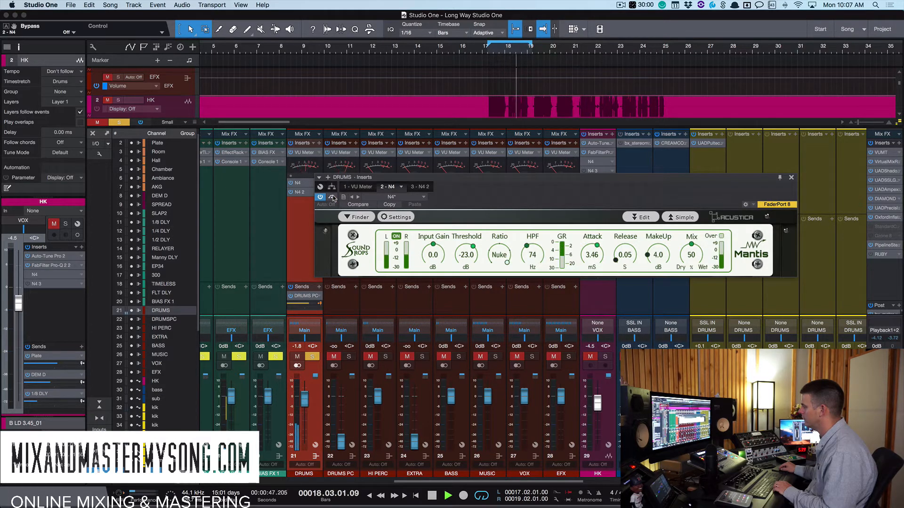
left_click(333, 197)
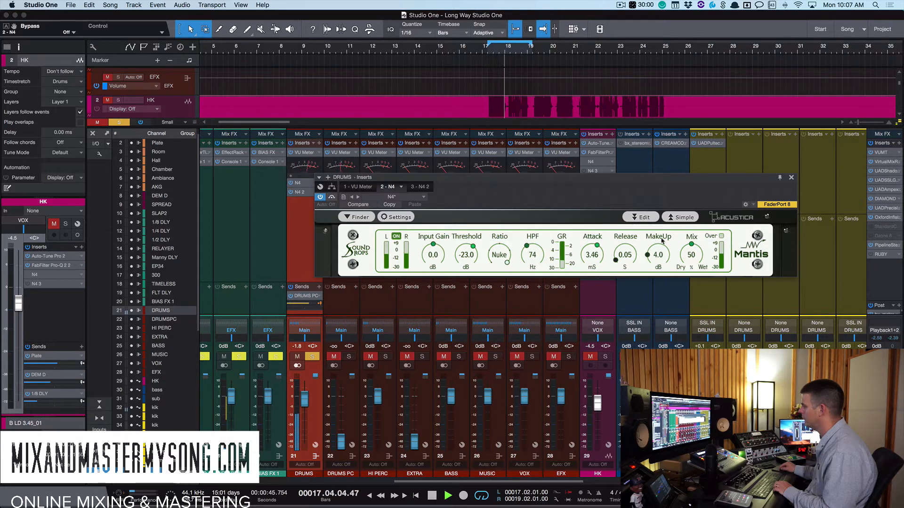
left_click_drag(690, 244, 660, 238)
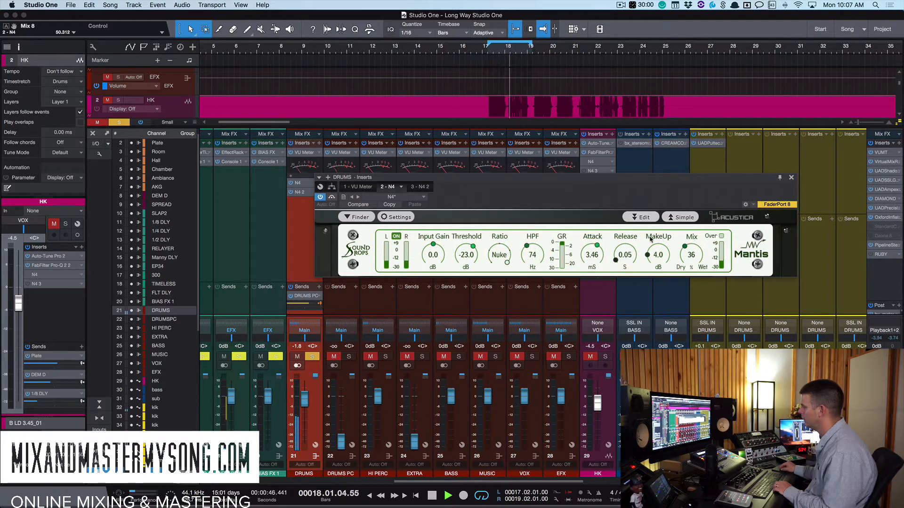
- Set the DRUMS compressor's attack to 0.10 ms while the loop plays, and close its insert window after stopping
mouse_move(598, 246)
left_mouse_down()
mouse_move(578, 287)
mouse_move(593, 259)
left_mouse_up()
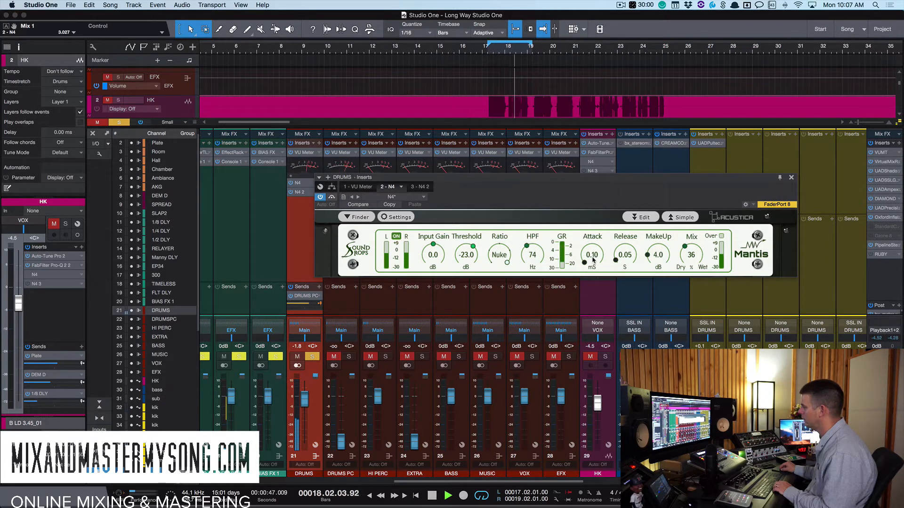
key("space")
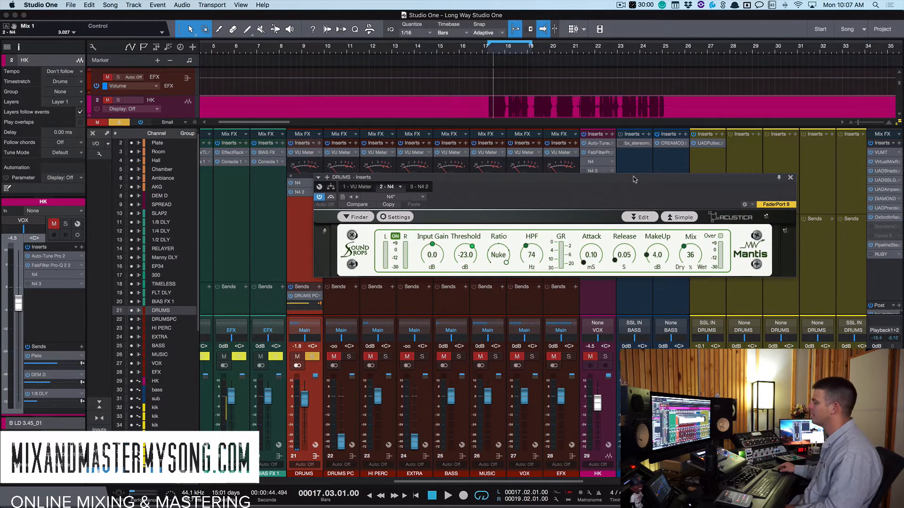
left_click_drag(635, 179, 596, 189)
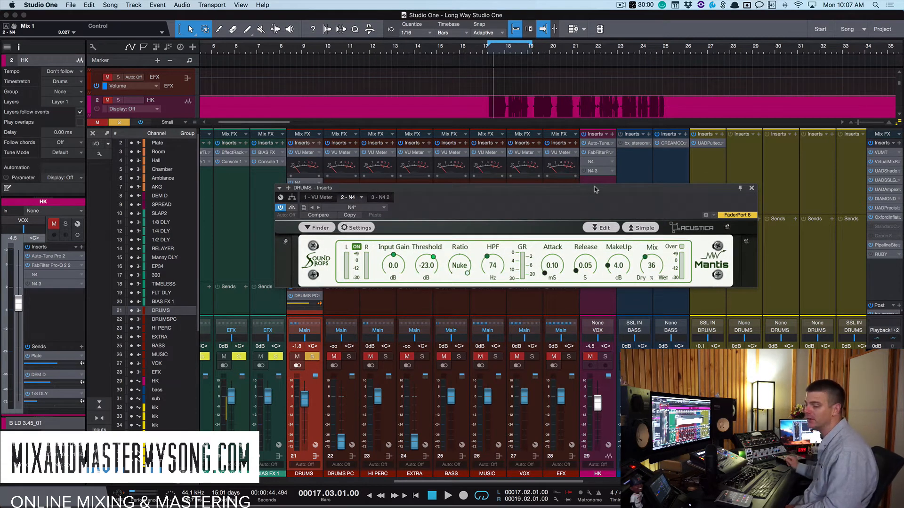
left_click_drag(596, 190, 635, 193)
left_click_drag(794, 196, 782, 179)
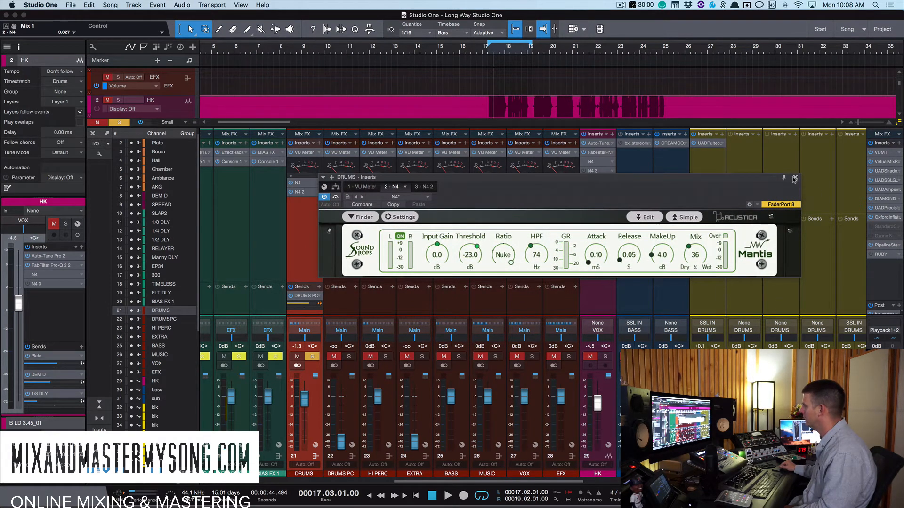
left_click(794, 179)
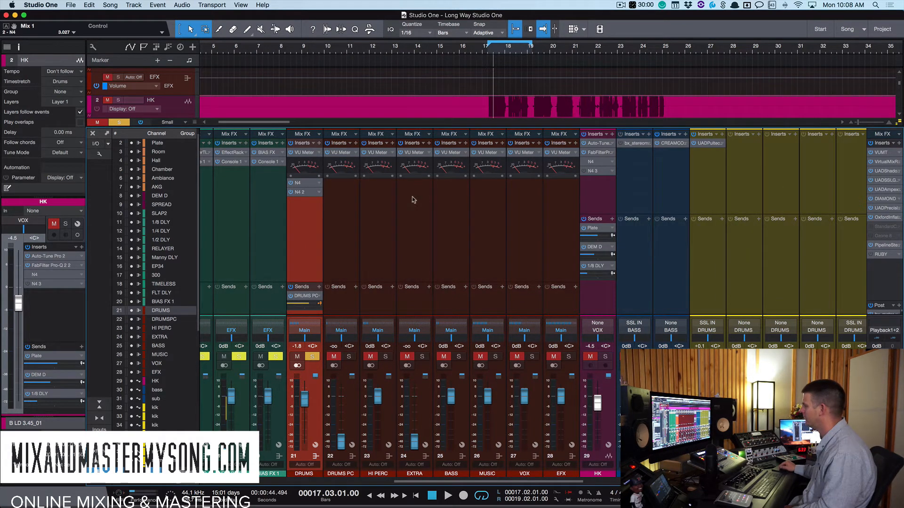
- Open the Tokyo Tube EQ insert on the DRUMS bus and place its window over the mixer
left_click(301, 193)
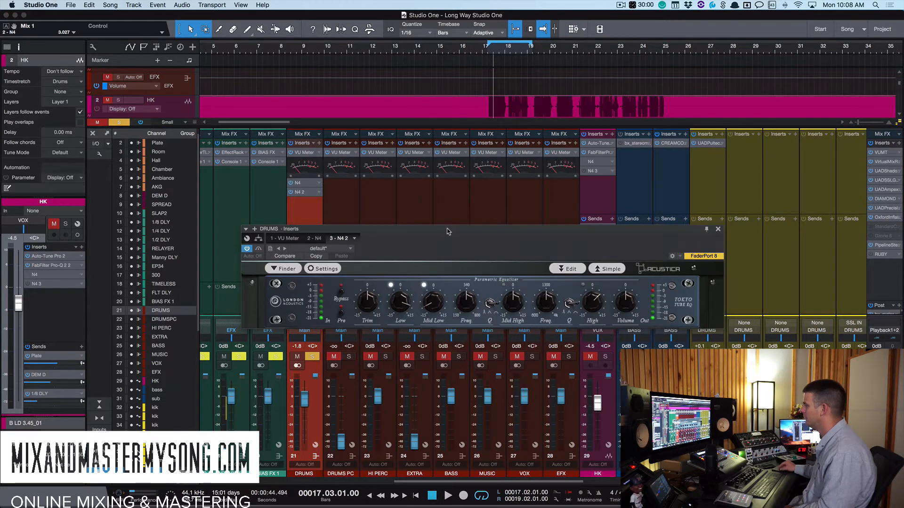
left_click_drag(447, 230, 446, 161)
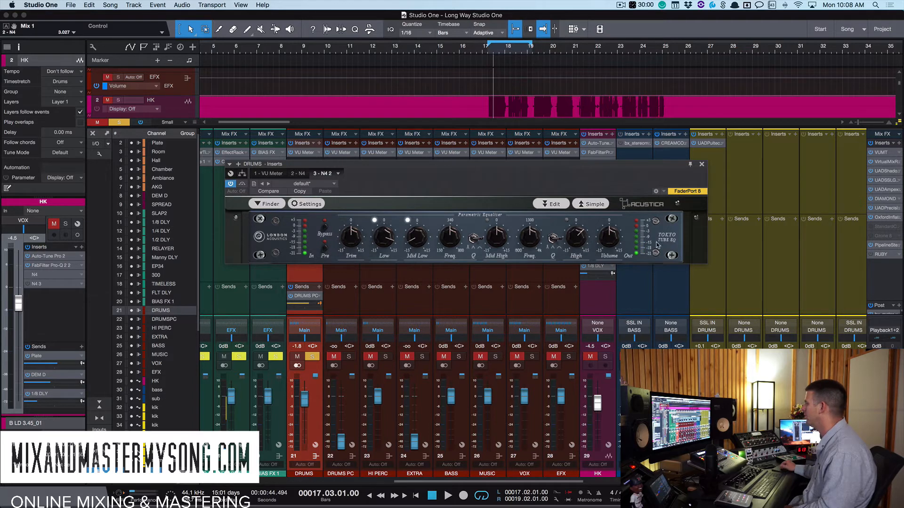
mouse_move(582, 172)
left_mouse_down()
mouse_move(581, 140)
mouse_move(606, 190)
mouse_move(586, 178)
mouse_move(599, 194)
mouse_move(623, 187)
mouse_move(577, 185)
mouse_move(565, 173)
left_mouse_up()
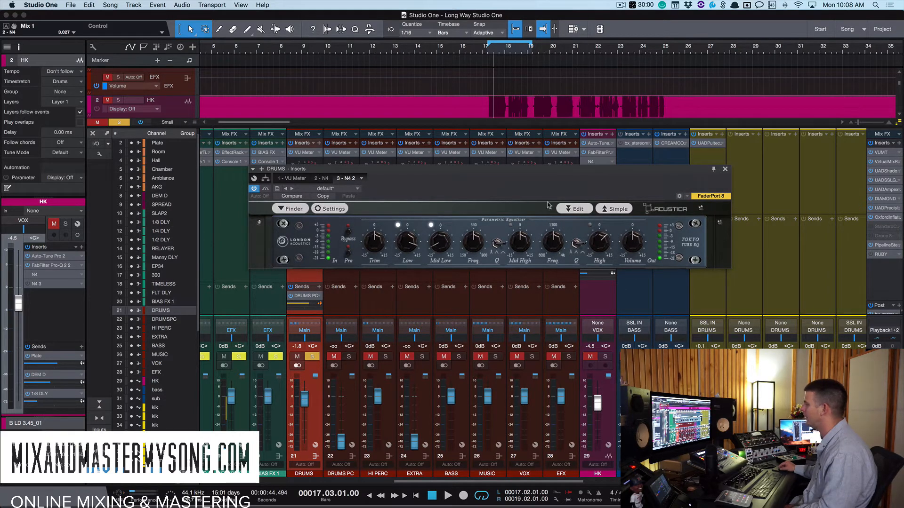
mouse_move(557, 174)
left_mouse_down()
mouse_move(552, 196)
mouse_move(602, 184)
mouse_move(593, 192)
mouse_move(556, 181)
left_mouse_up()
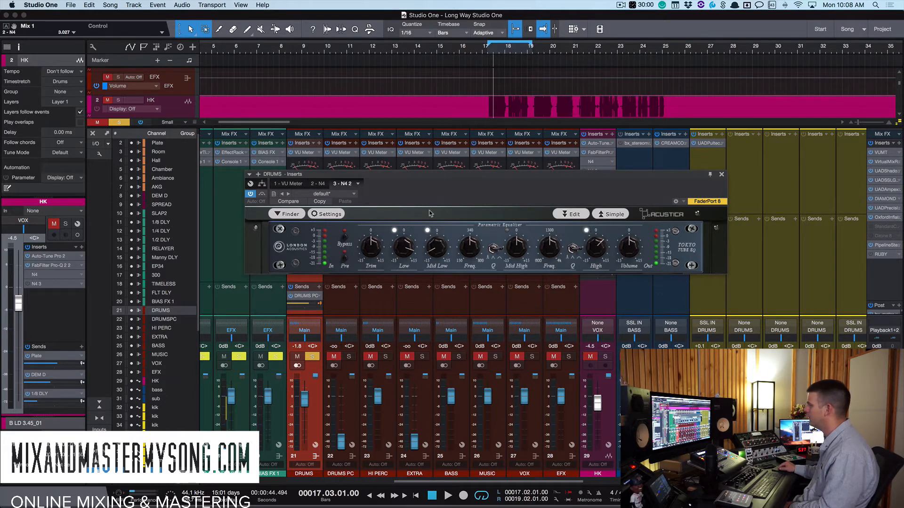
left_click_drag(430, 214, 517, 211)
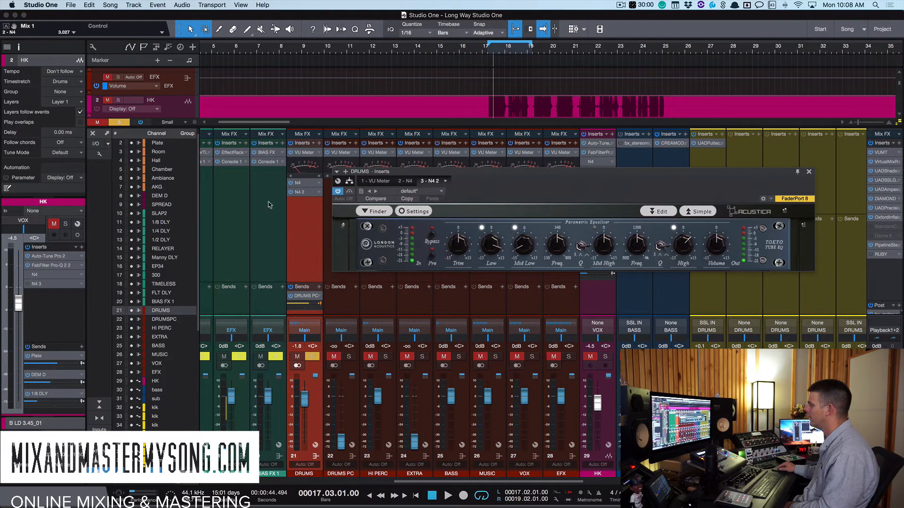
- Deactivate the Mantis compressor on the DRUMS bus and bring the Tokyo Tube EQ back into view
left_click(304, 192)
left_click(304, 192)
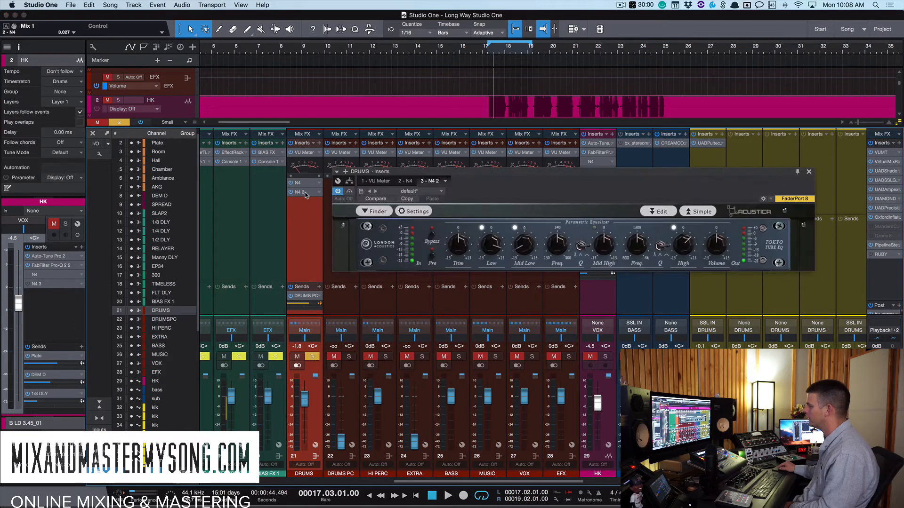
left_click(308, 185)
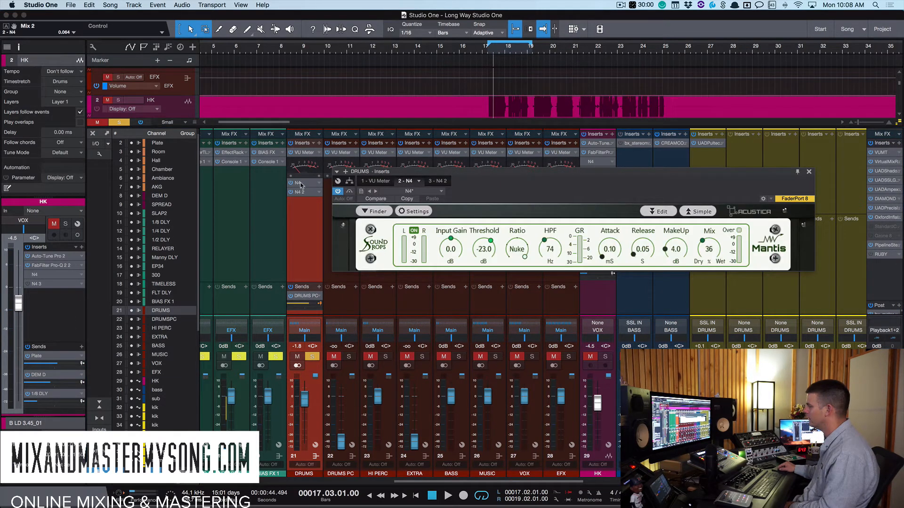
left_click(434, 182)
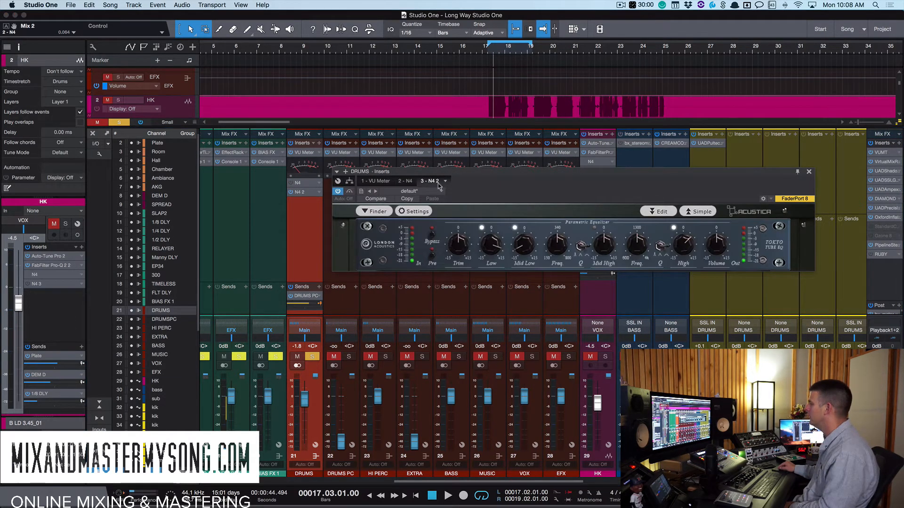
mouse_move(467, 176)
left_mouse_down()
mouse_move(447, 175)
mouse_move(473, 178)
mouse_move(455, 188)
mouse_move(470, 193)
left_mouse_up()
- Play the loop and compare the DRUMS Tokyo Tube EQ with its bypass on and off
left_click(345, 196)
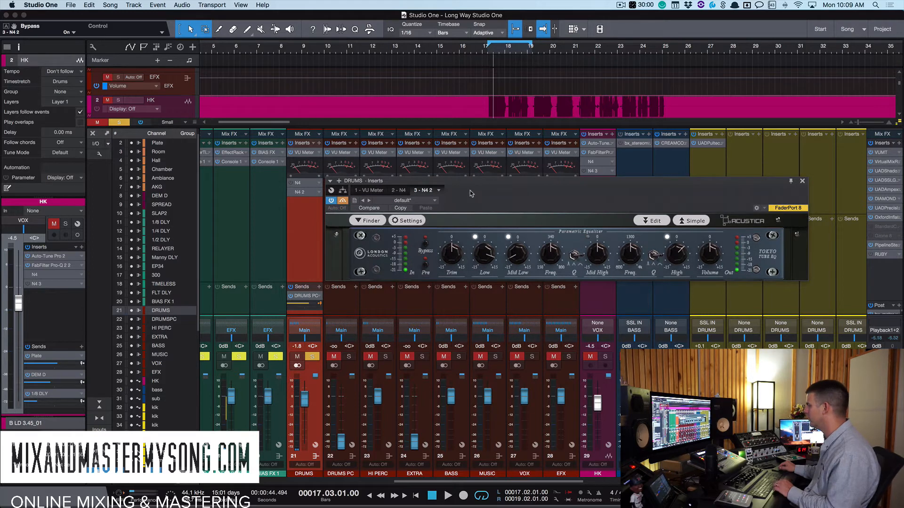
key("space")
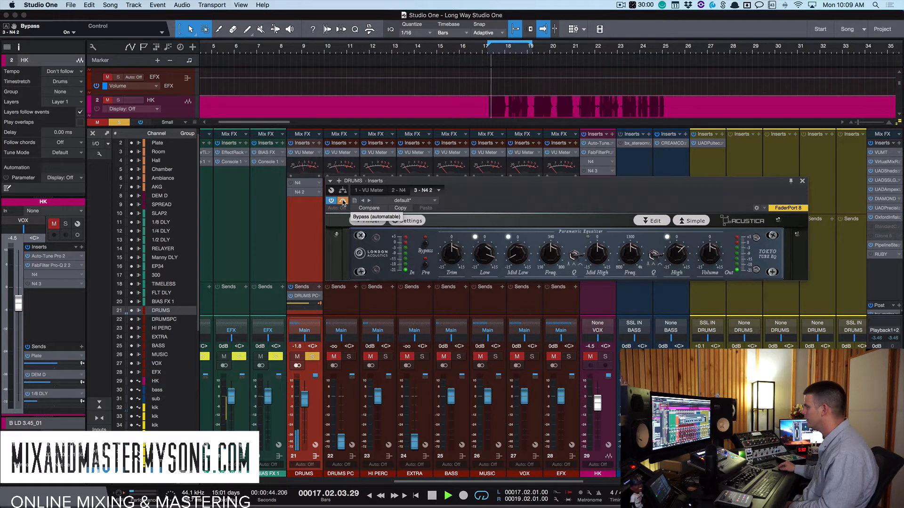
left_click(342, 201)
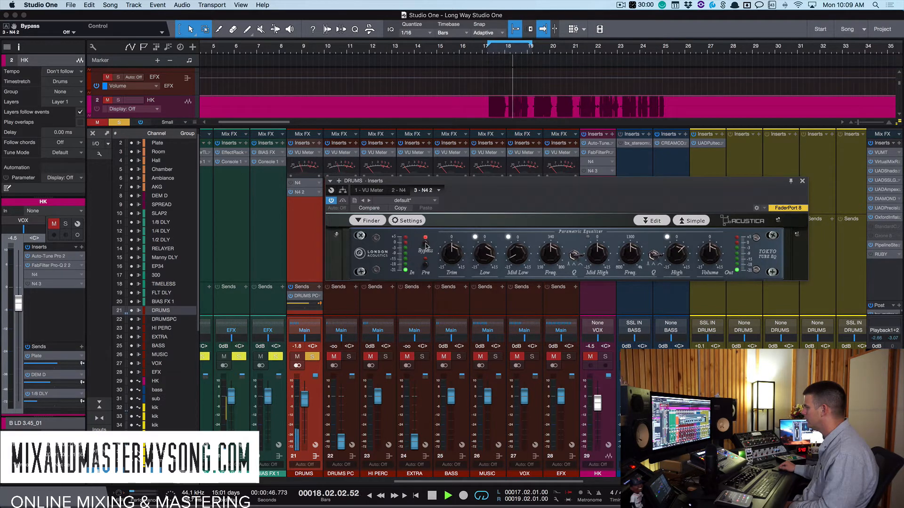
left_click(426, 246)
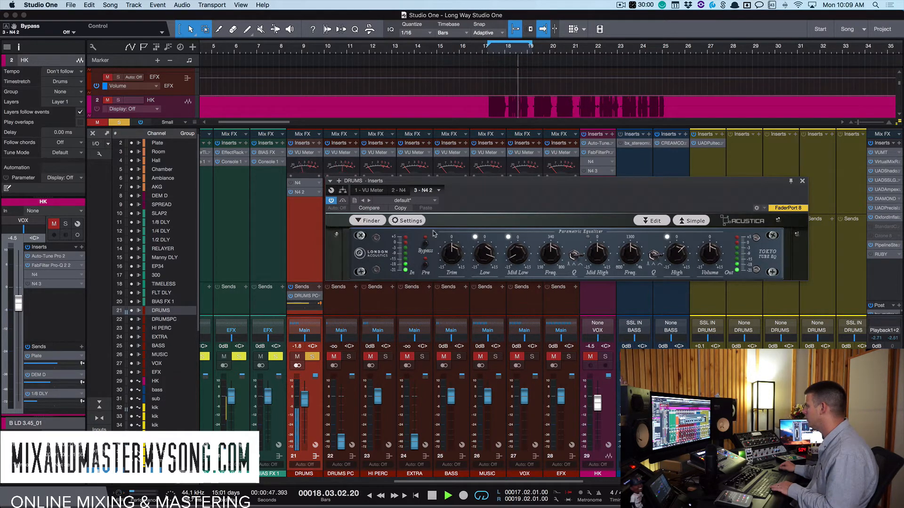
key("space")
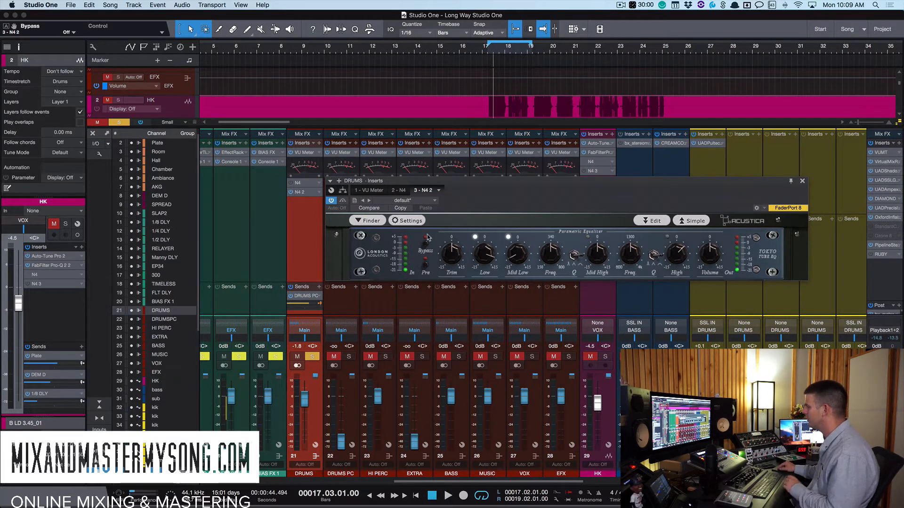
key("space")
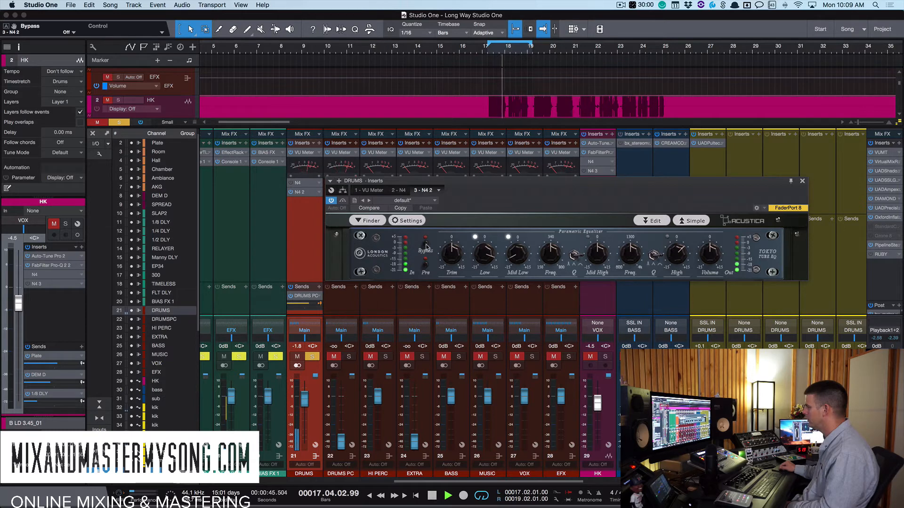
left_click(426, 245)
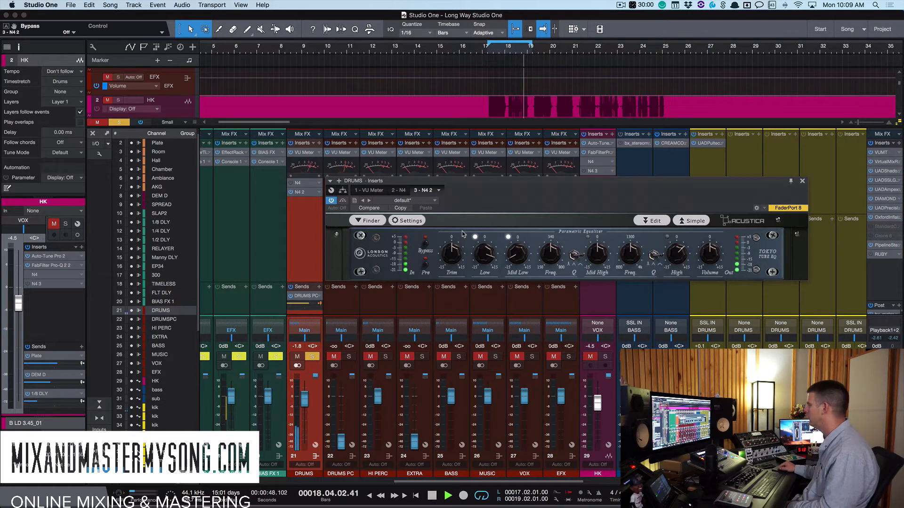
key("space")
- Engage the EQ's Mid High band on DRUMS, switching it off and on during playback to compare
left_click(588, 238)
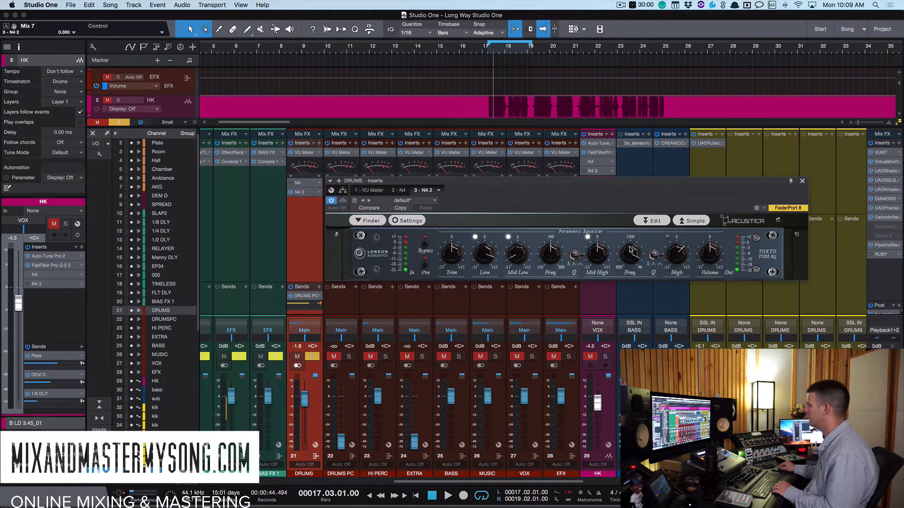
key("space")
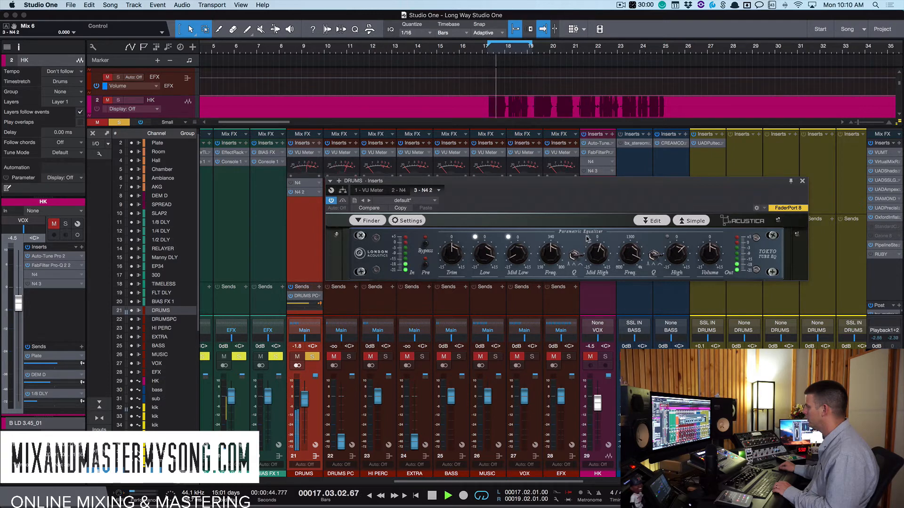
left_click(586, 236)
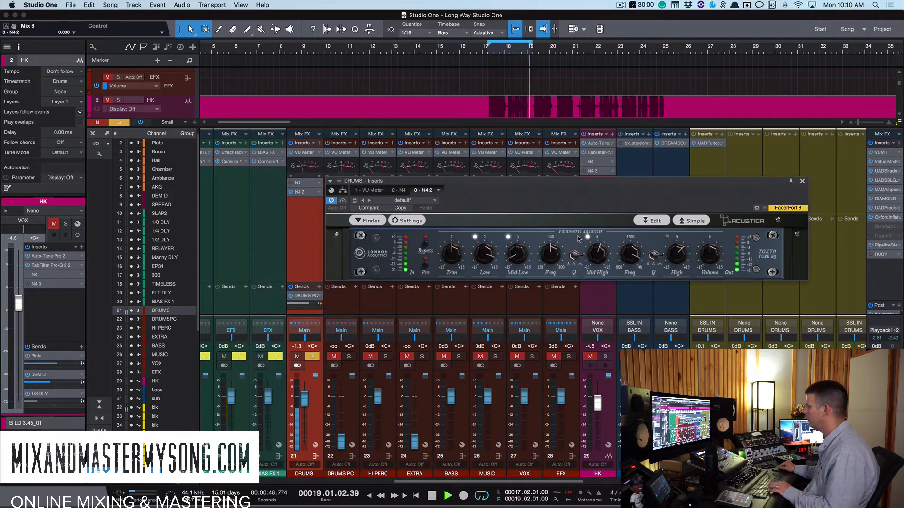
key("space")
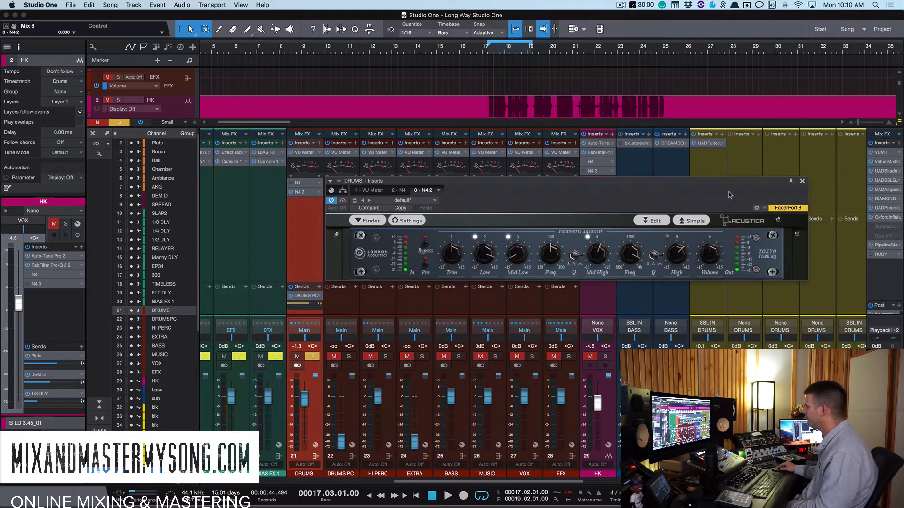
- Bypass the Tokyo Tube EQ on the DRUMS bus and close its insert window
left_click_drag(730, 195, 700, 236)
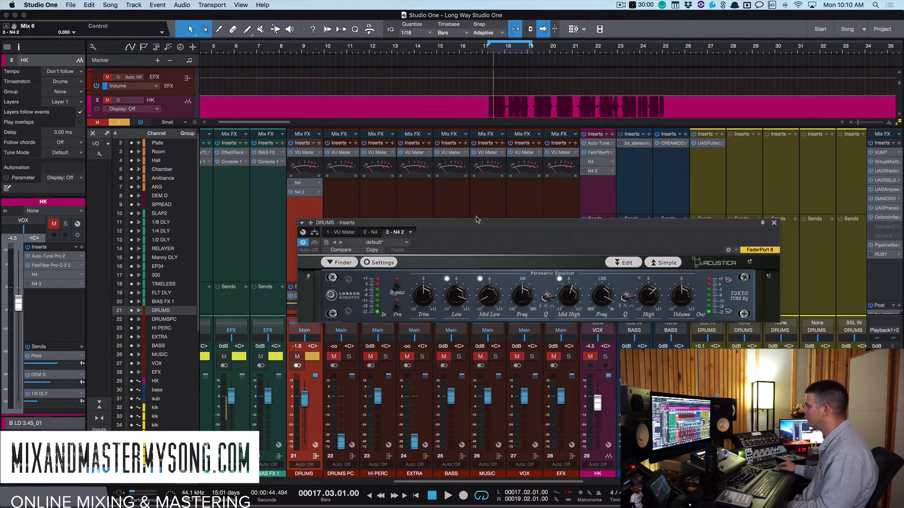
left_click_drag(477, 226, 450, 198)
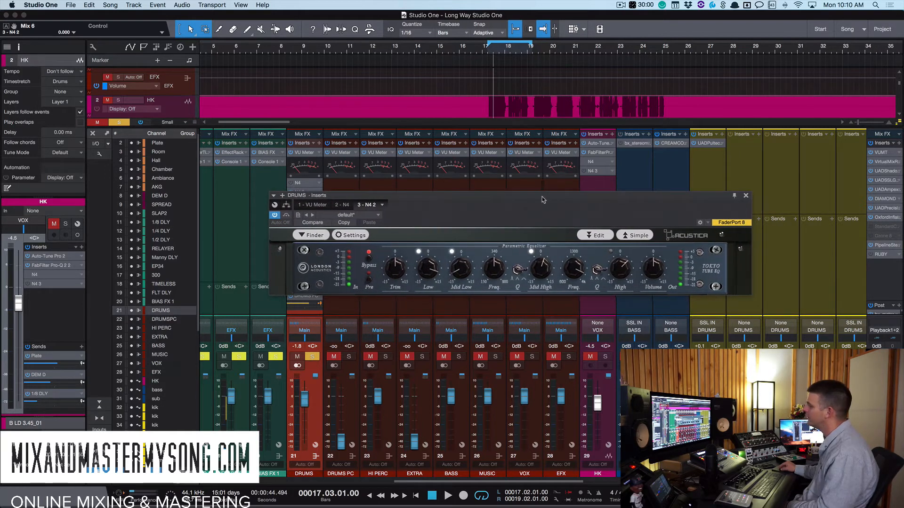
left_click_drag(545, 198, 535, 217)
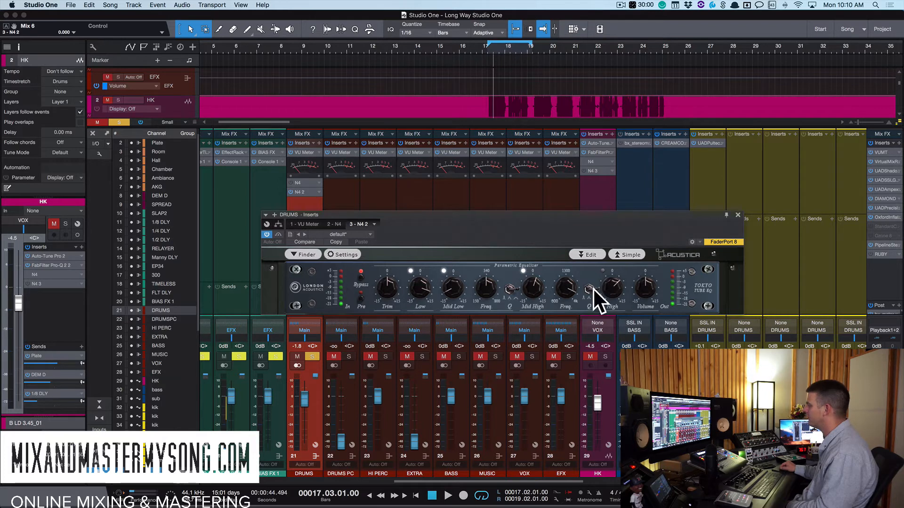
left_click_drag(553, 225, 616, 229)
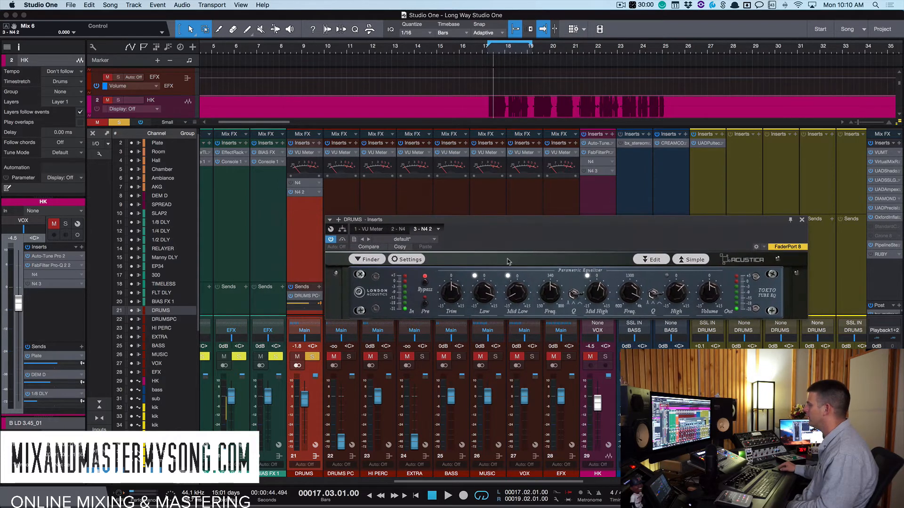
left_click_drag(458, 226, 397, 219)
left_click_drag(593, 214, 571, 214)
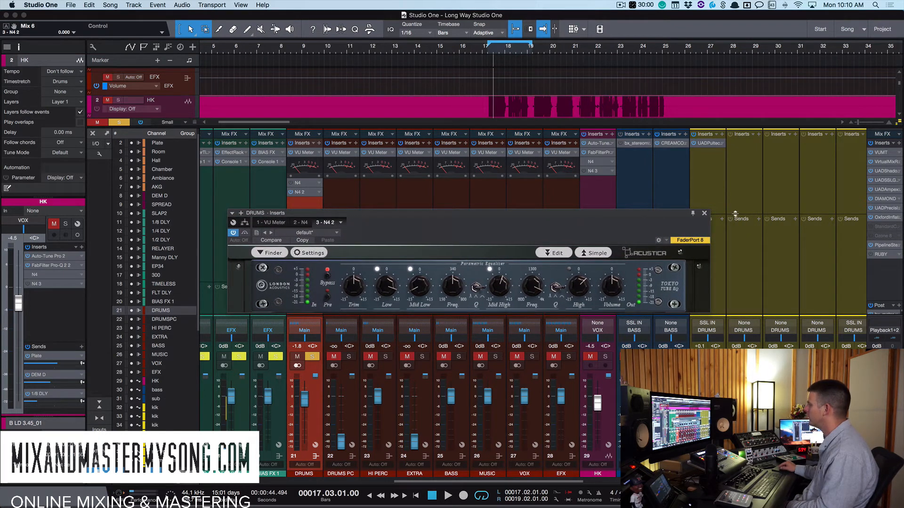
left_click(705, 215)
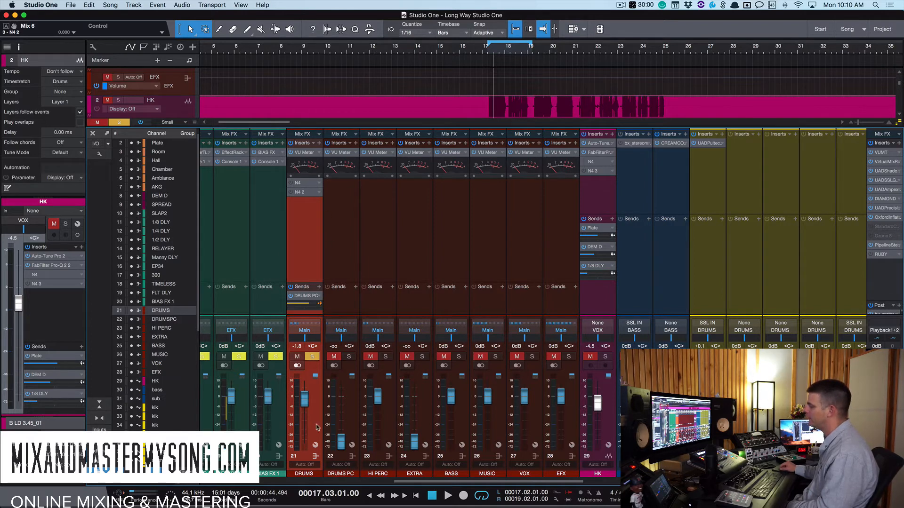
- Switch the selection between the DRUMS PC and DRUMS channels, and select the HK channel
mouse_move(340, 446)
left_mouse_down()
mouse_move(341, 407)
mouse_move(341, 446)
left_mouse_up()
left_click(341, 203)
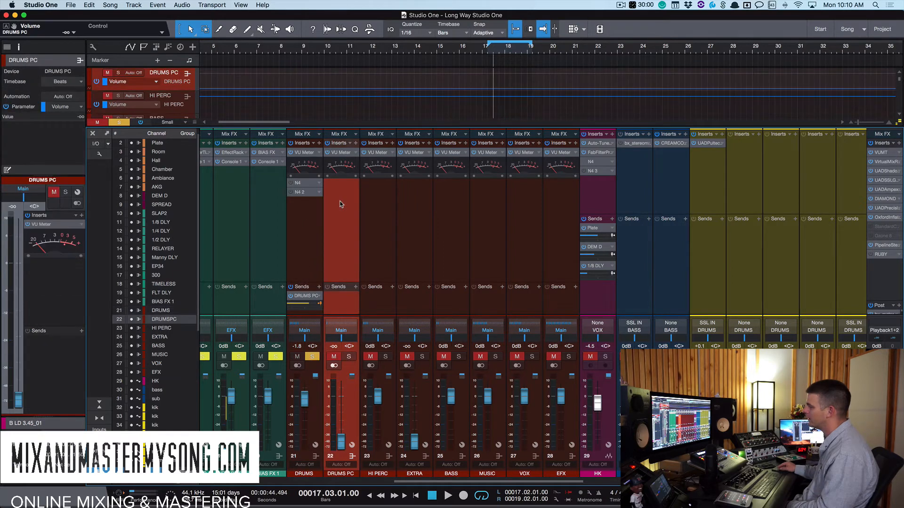
left_click(314, 208)
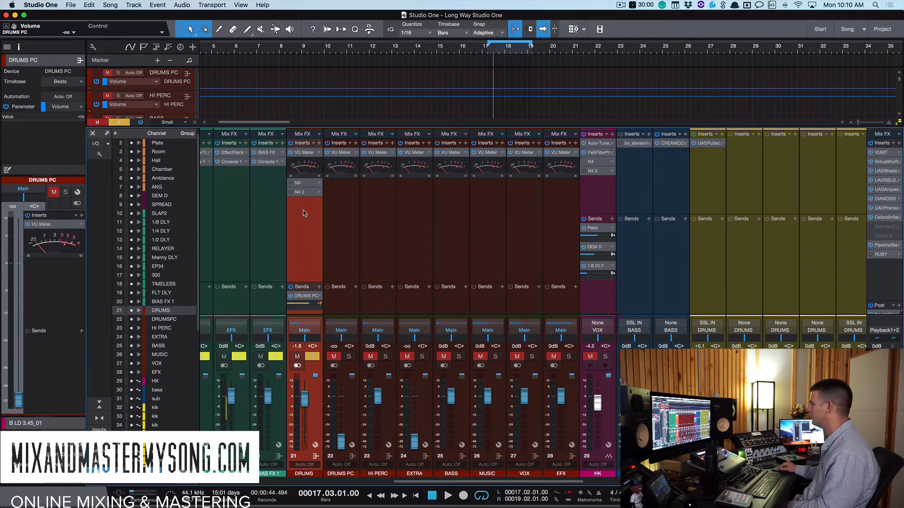
left_click(346, 241)
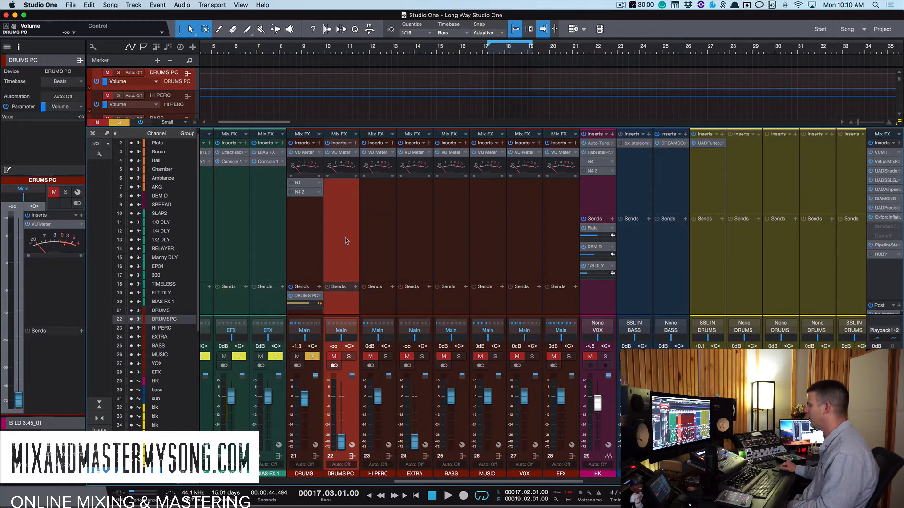
left_click(310, 232)
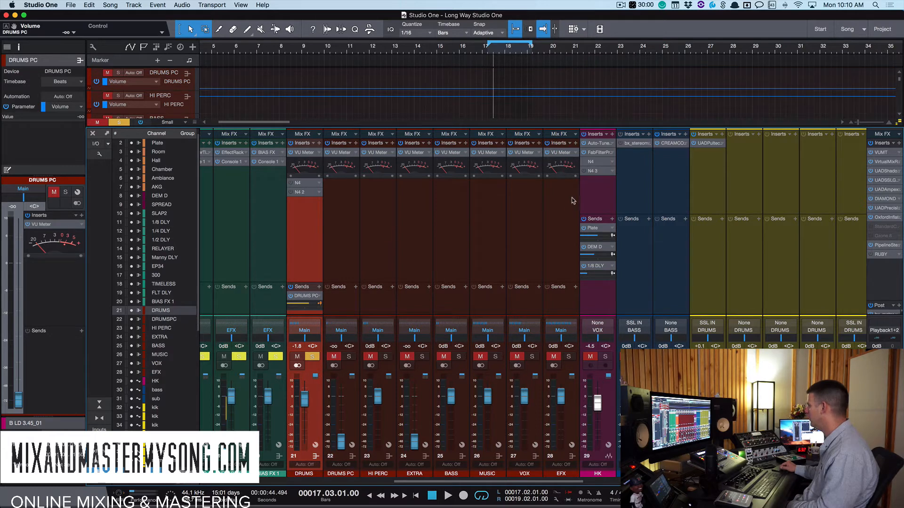
left_click(601, 195)
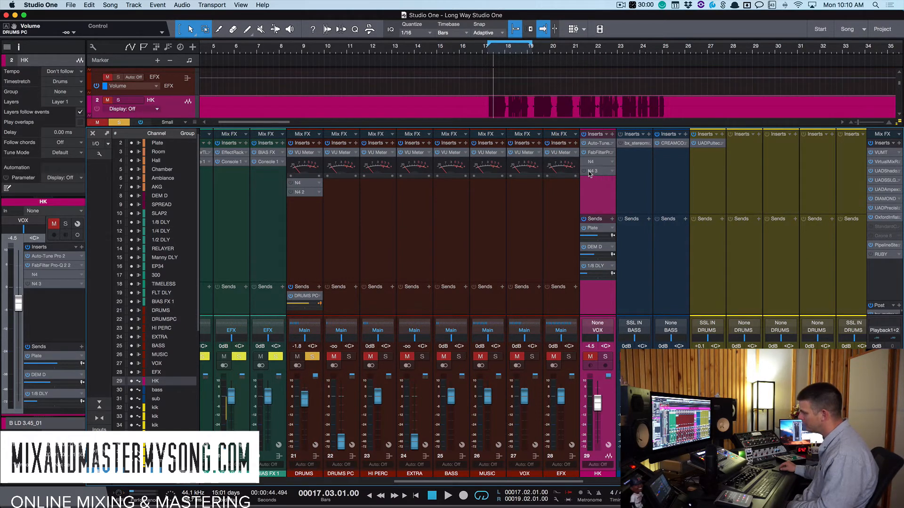
- Open the N4 3 insert, the DiBiQuadro Bronze mastering EQ, on the HK channel and activate it
left_click(600, 171)
left_click_drag(219, 143, 226, 139)
left_click(106, 153)
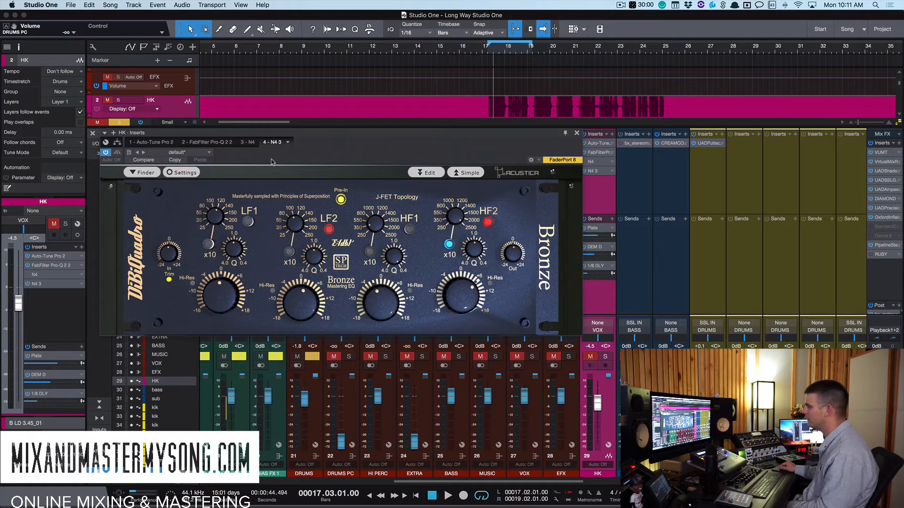
left_click_drag(332, 136, 338, 100)
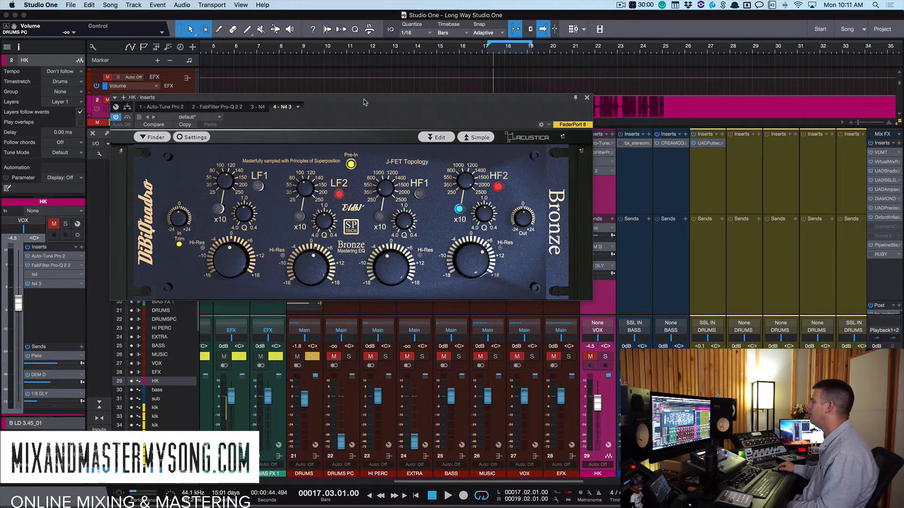
left_click_drag(366, 102, 351, 119)
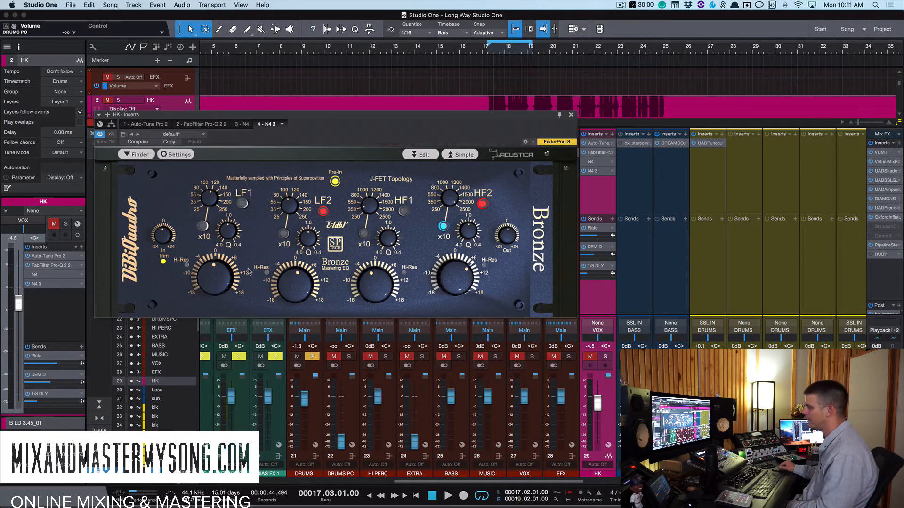
mouse_move(532, 119)
left_mouse_down()
mouse_move(521, 122)
mouse_move(524, 112)
left_mouse_up()
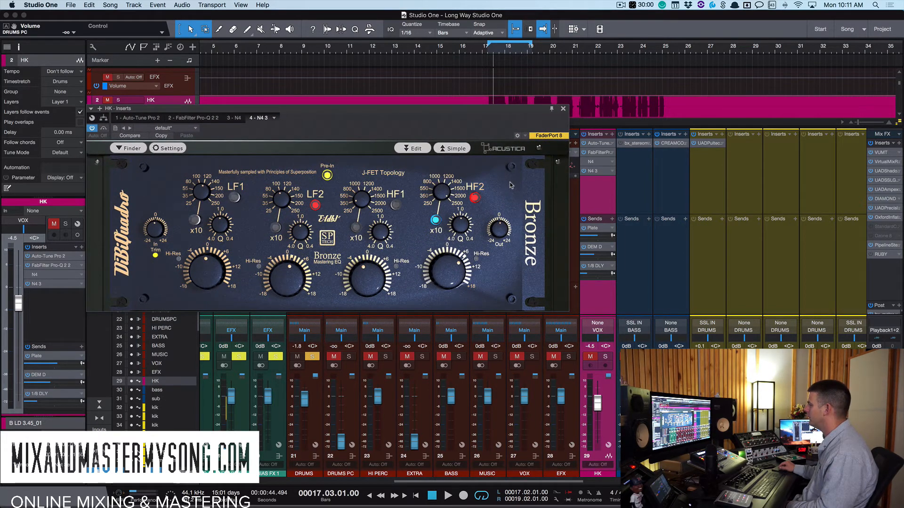
left_click_drag(502, 115, 508, 114)
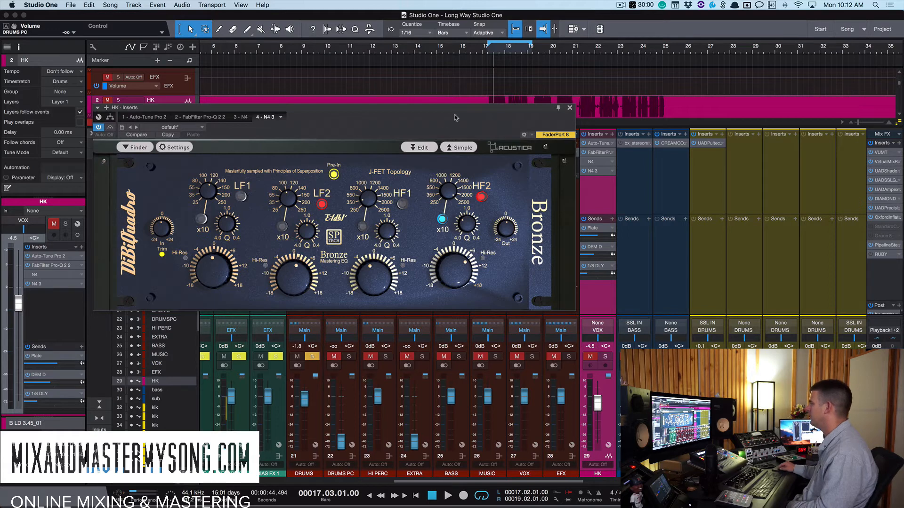
left_click_drag(455, 117, 436, 137)
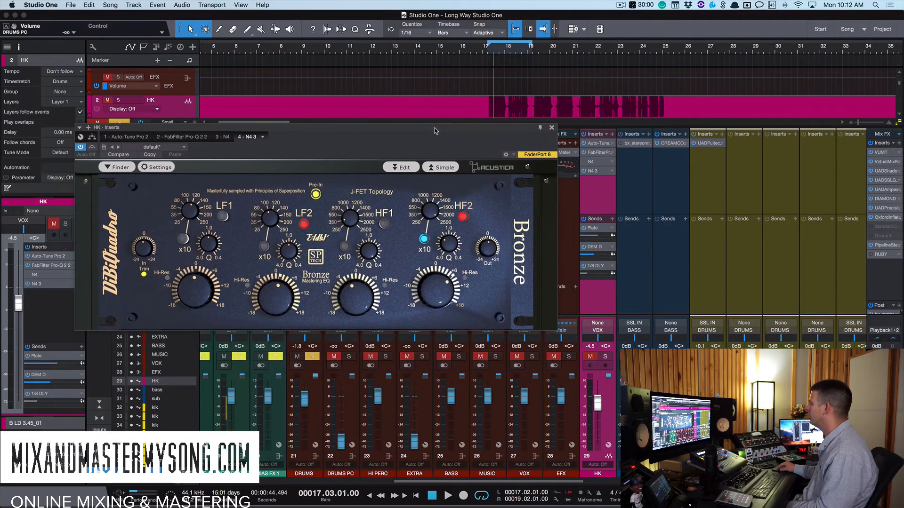
- Bypass the Bronze EQ on HK, move the solo from DRUMS to HK, and bring HK's inserts back up
left_click(92, 147)
left_click_drag(274, 132, 289, 111)
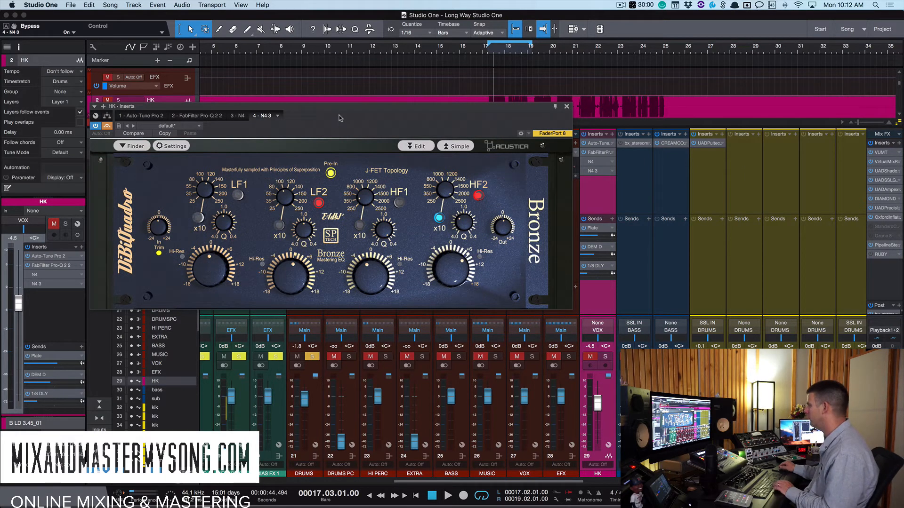
left_click(315, 354)
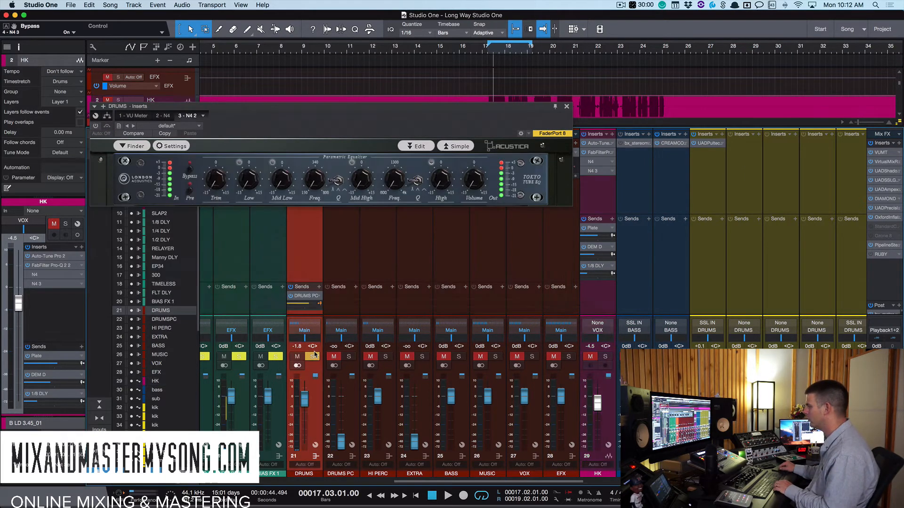
left_click(605, 358)
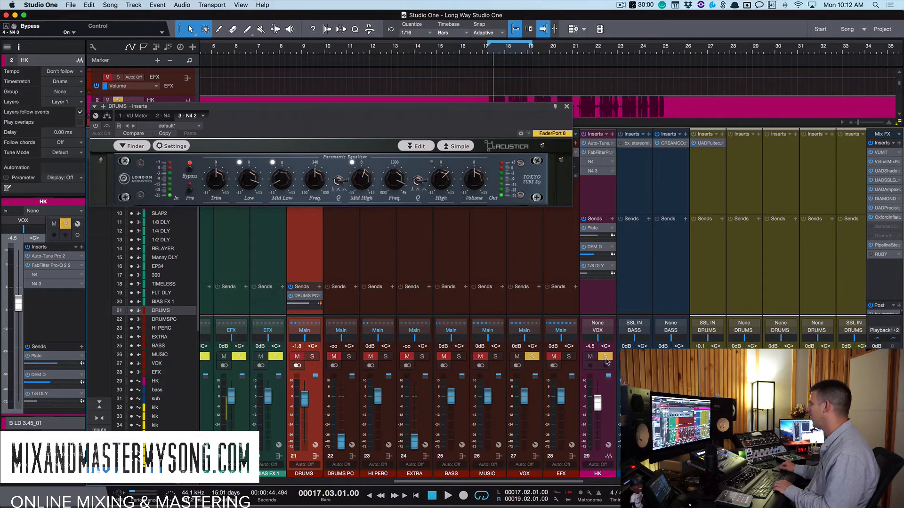
left_click(607, 424)
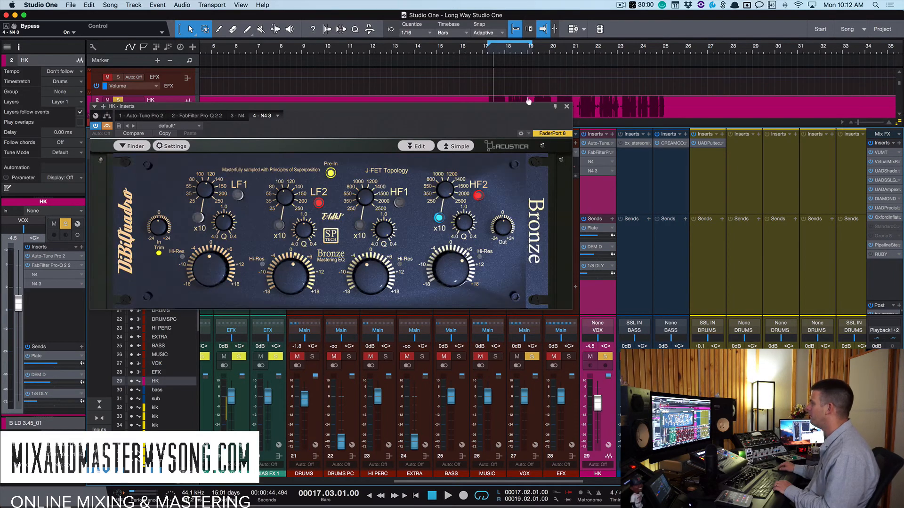
mouse_move(524, 104)
left_mouse_down()
mouse_move(488, 107)
mouse_move(524, 107)
left_mouse_up()
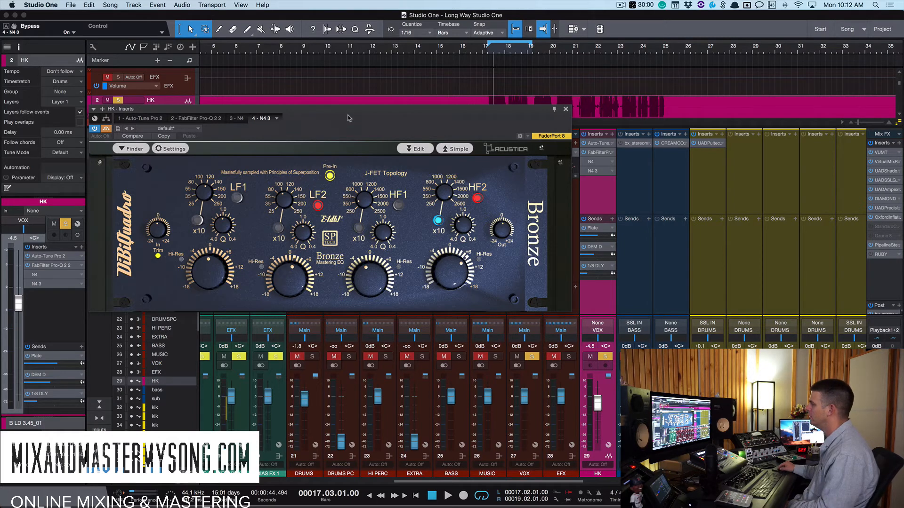
mouse_move(349, 118)
left_mouse_down()
mouse_move(338, 129)
mouse_move(332, 120)
mouse_move(357, 116)
left_mouse_up()
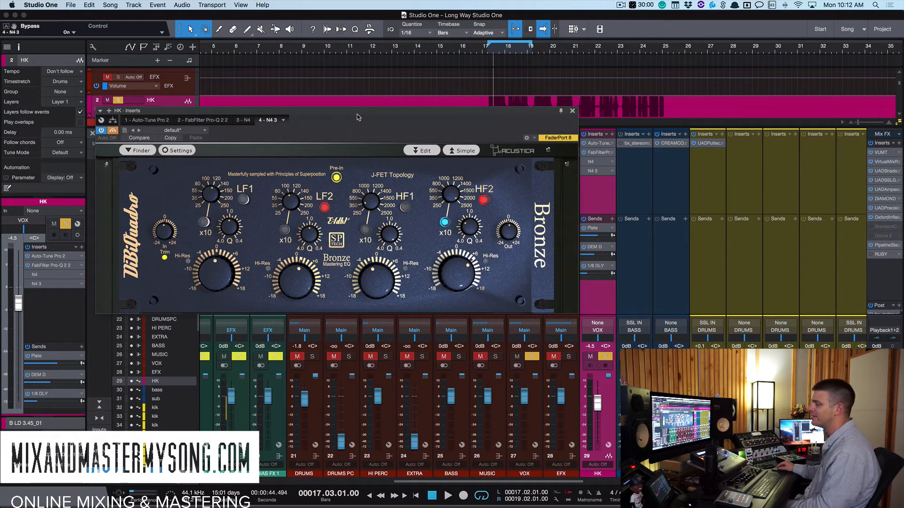
left_click_drag(357, 114, 358, 118)
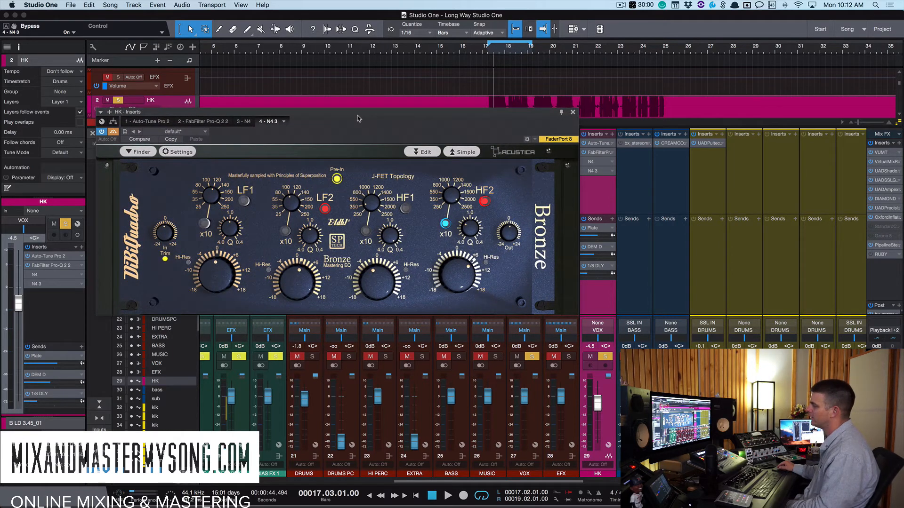
left_click_drag(358, 117, 357, 117)
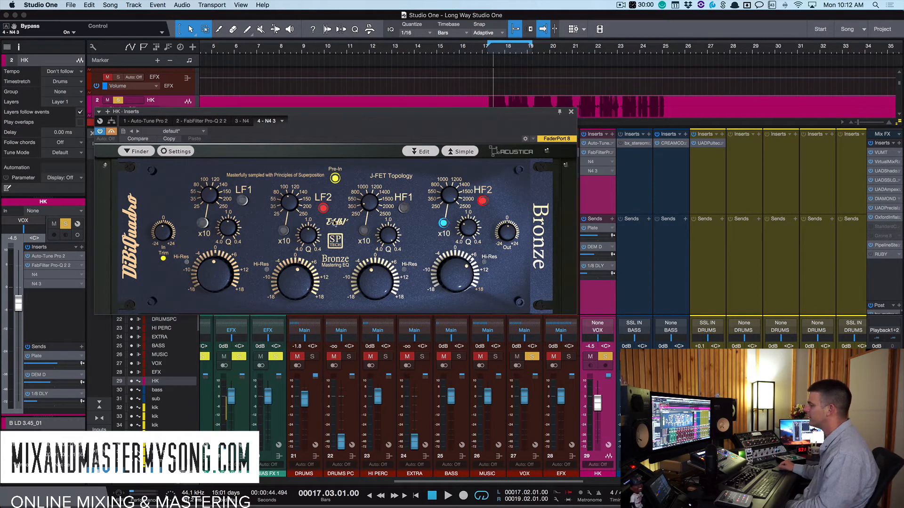
- Examine the performance monitor's device list sorted by CPU load, and close the monitor
left_click(145, 500)
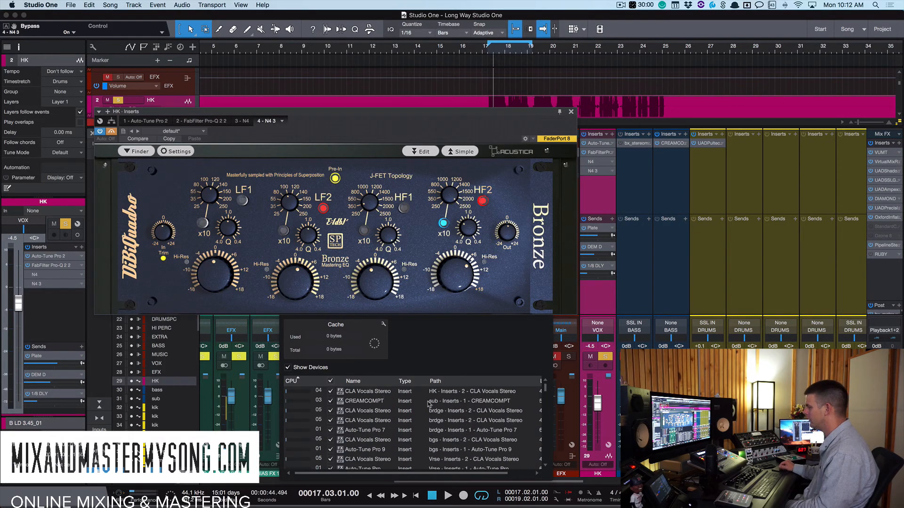
left_click(298, 380)
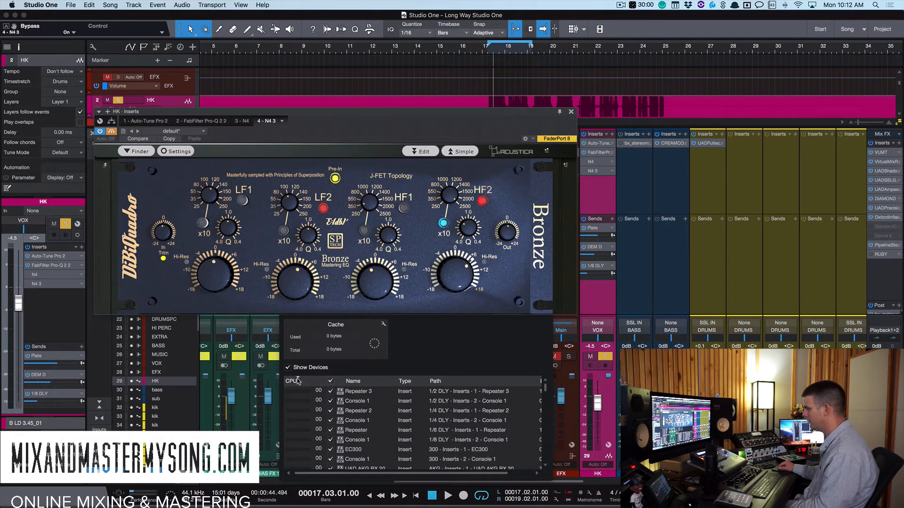
left_click(297, 381)
scroll(362, 412, "down", 2)
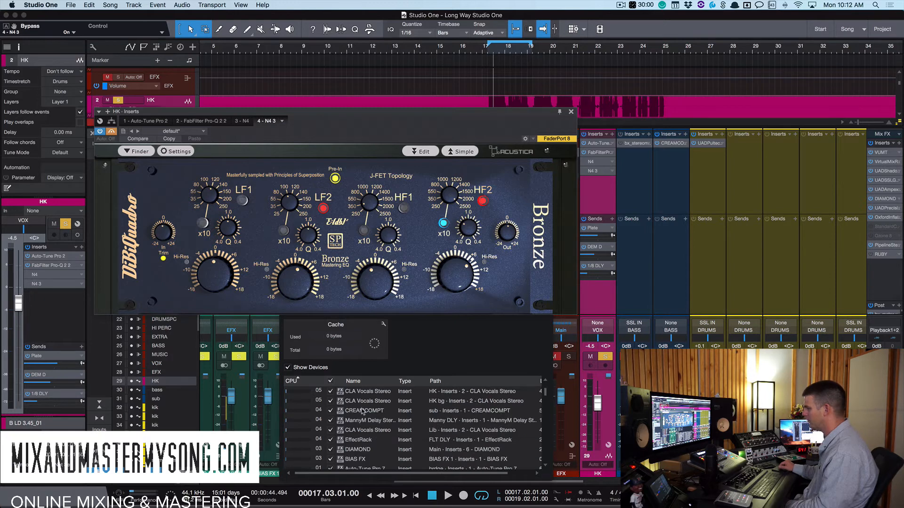
scroll(362, 413, "up", 2)
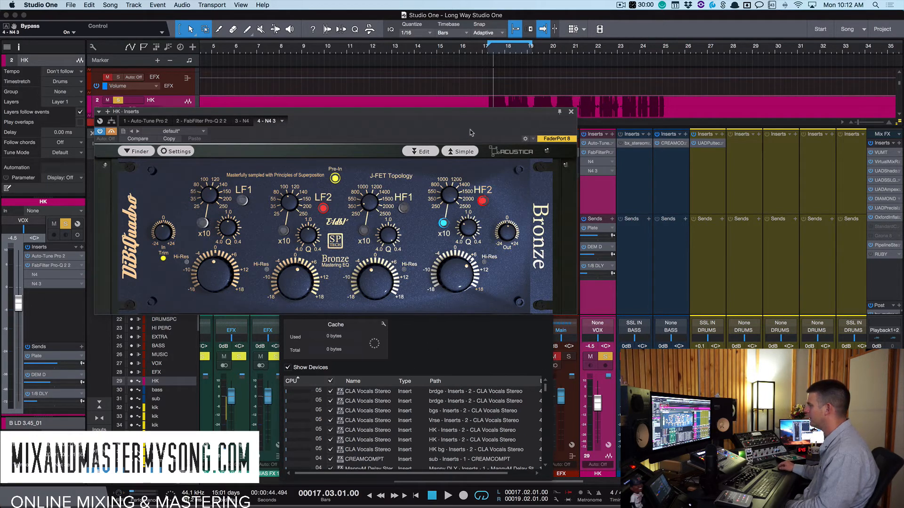
left_click_drag(472, 116, 485, 41)
left_click(284, 262)
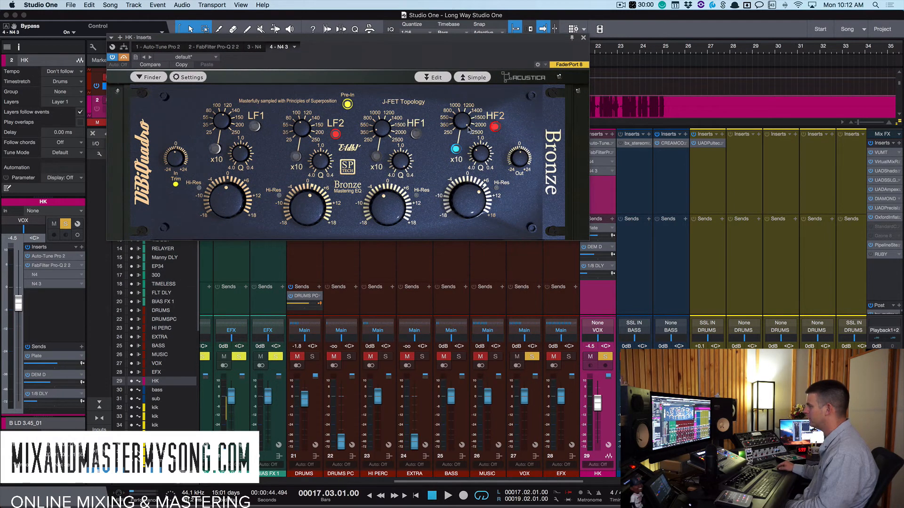
left_click(142, 493)
left_click(143, 492)
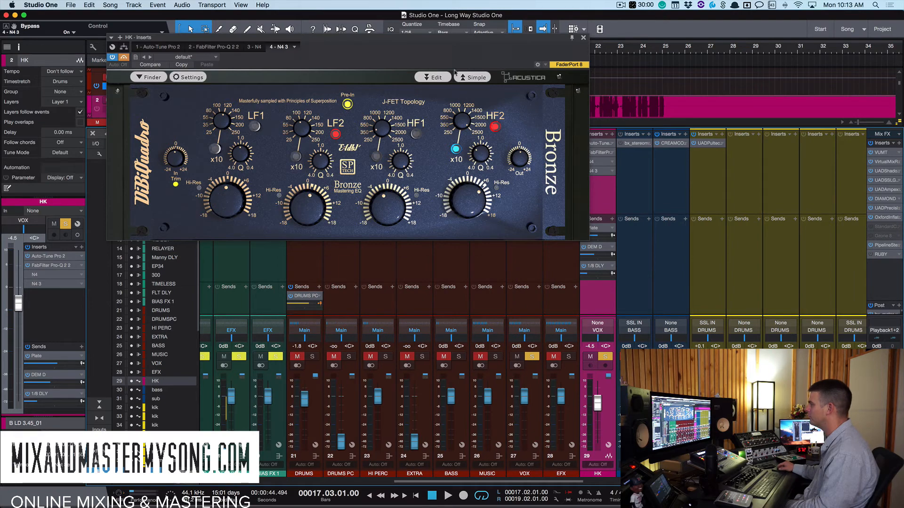
left_click_drag(457, 41, 442, 63)
left_click_drag(529, 66, 519, 73)
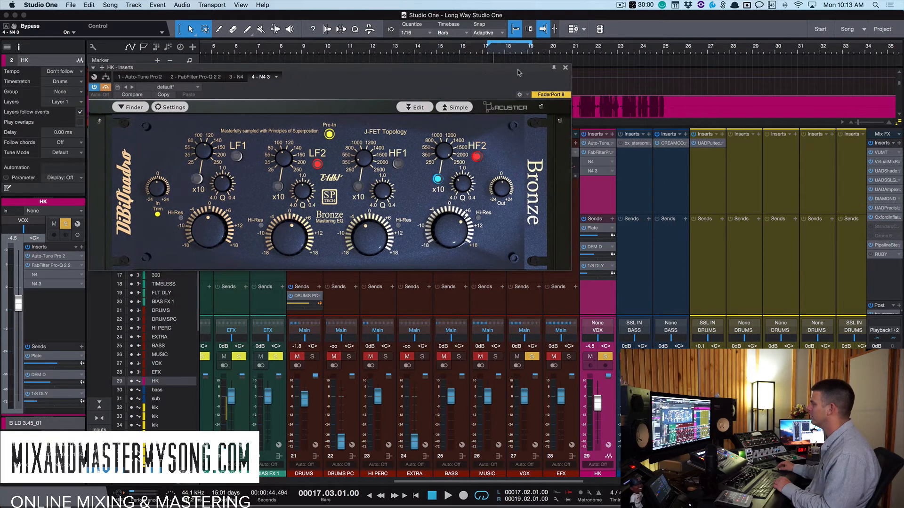
left_click_drag(306, 71, 308, 67)
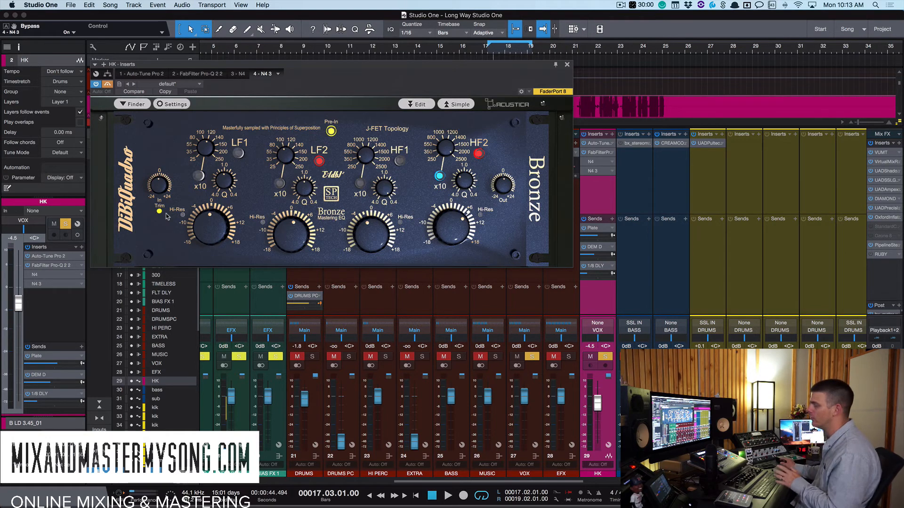
left_click_drag(337, 76, 342, 77)
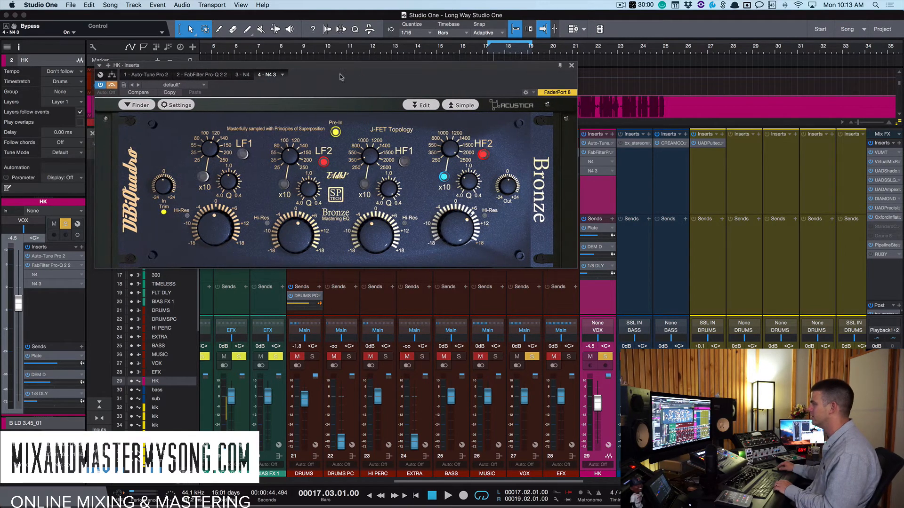
mouse_move(463, 66)
left_mouse_down()
mouse_move(447, 67)
mouse_move(455, 67)
left_mouse_up()
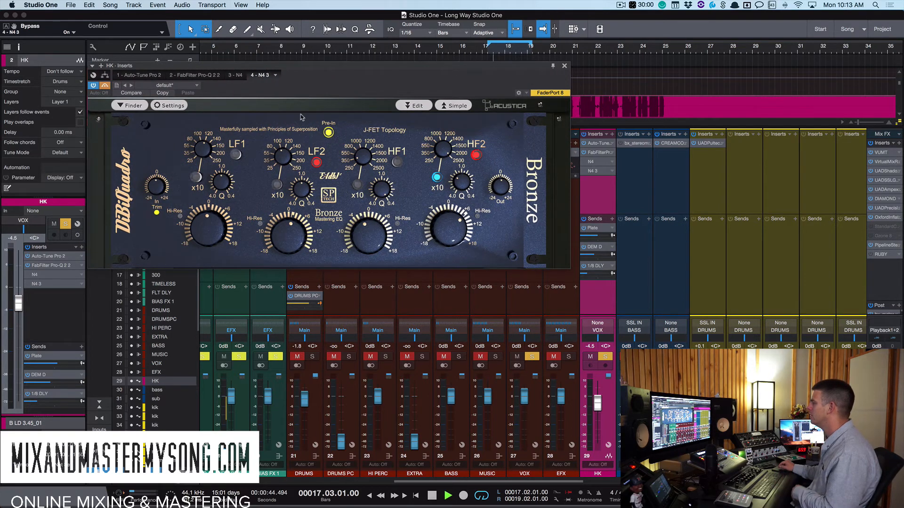
- Play the soloed HK vocal and extend the loop's end to bar 21
key("space")
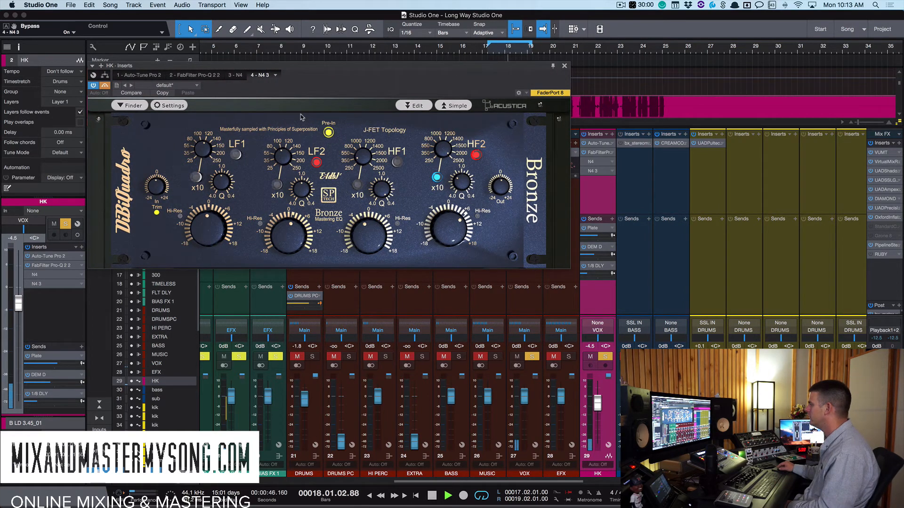
left_click_drag(555, 45, 572, 45)
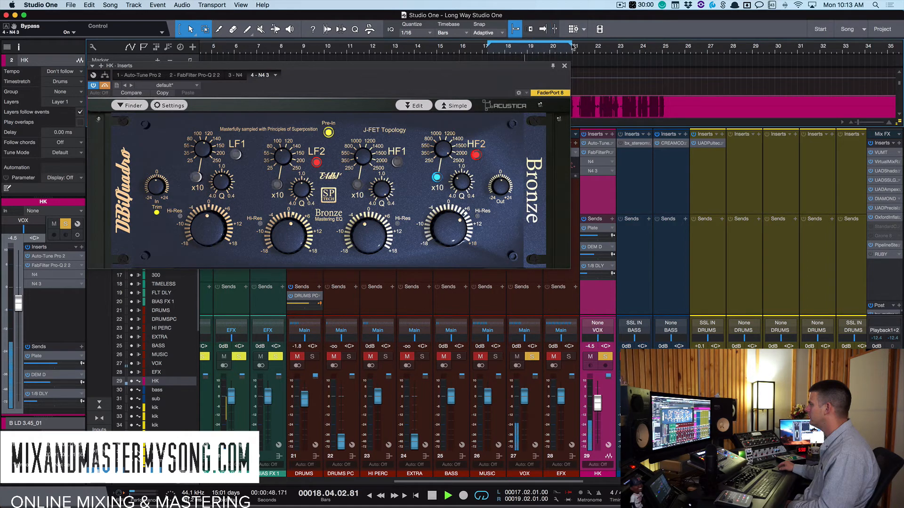
left_click_drag(495, 67, 493, 72)
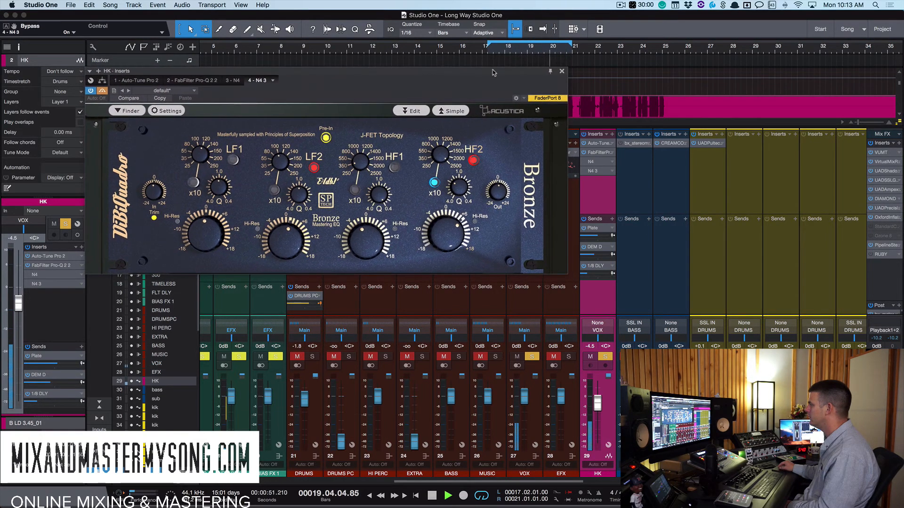
- Compare HK with the Bronze EQ's bypass off and on during playback, leave the EQ active, and stop playback
left_click(102, 92)
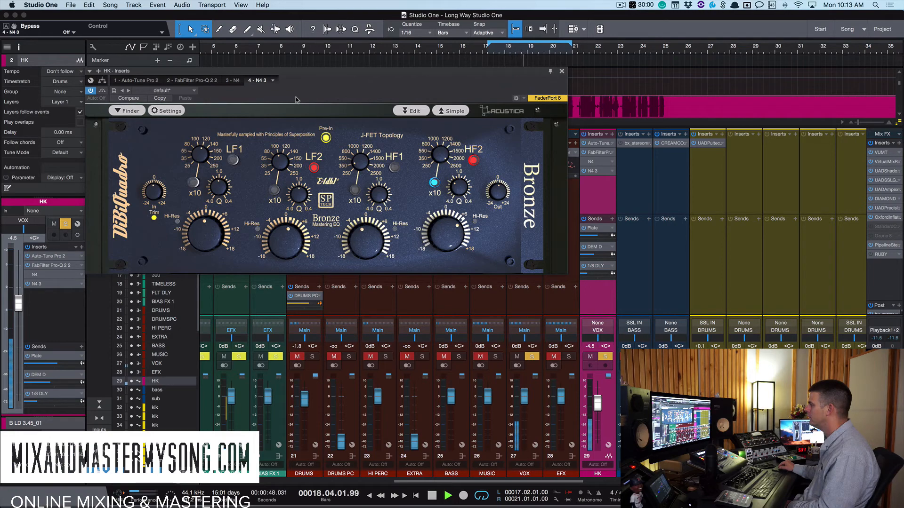
left_click(102, 91)
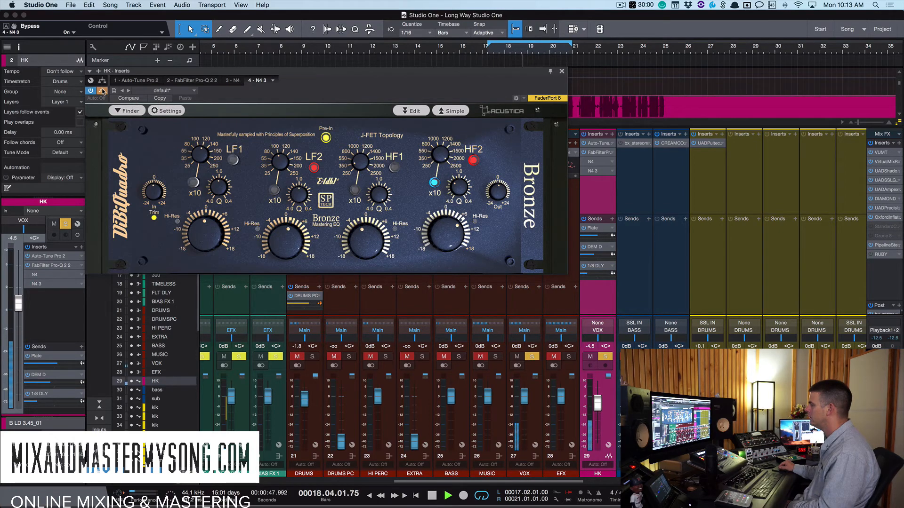
left_click(103, 90)
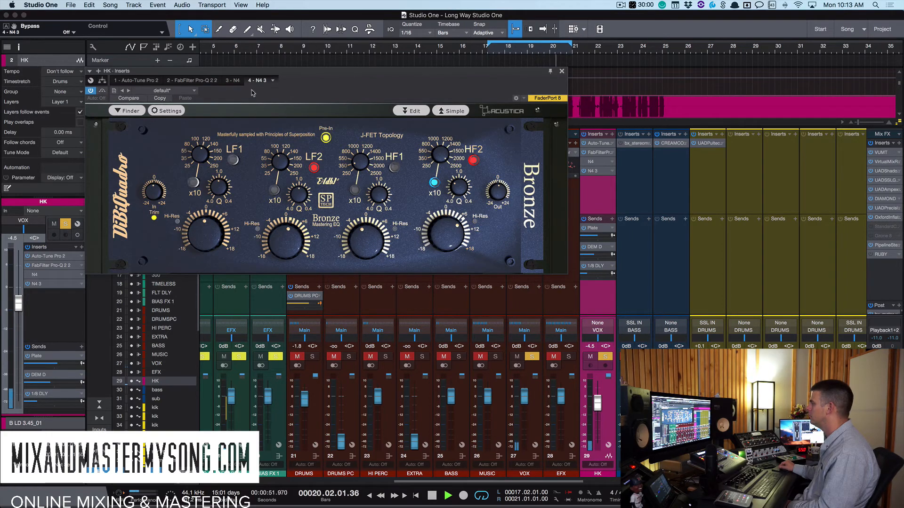
key("space")
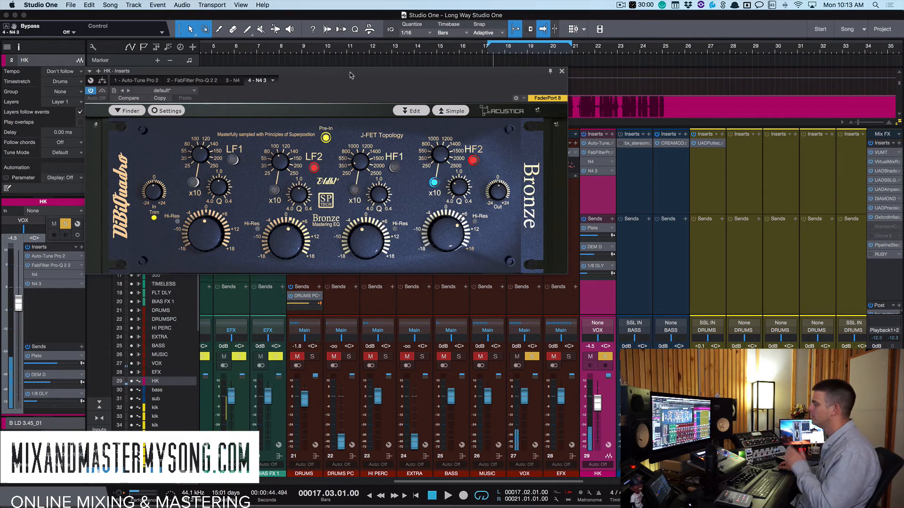
left_click_drag(350, 75, 288, 97)
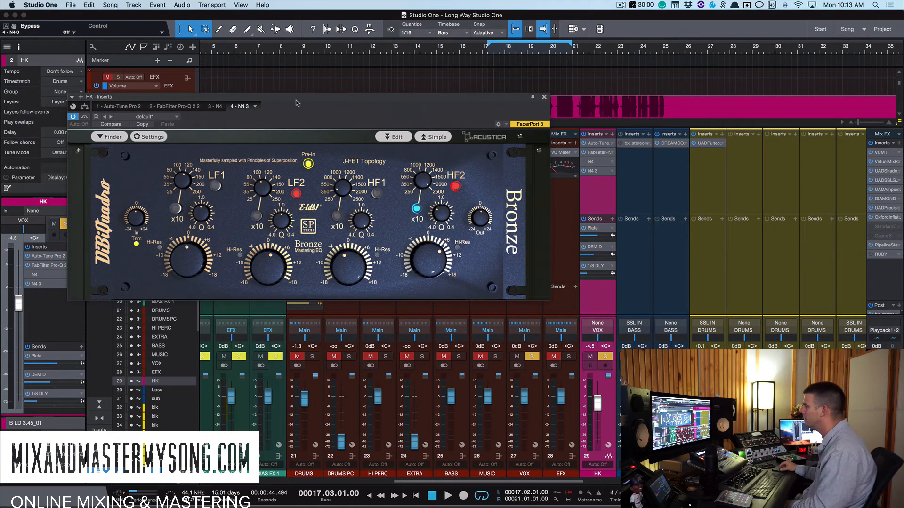
mouse_move(296, 100)
left_mouse_down()
mouse_move(318, 120)
mouse_move(340, 98)
mouse_move(284, 98)
left_mouse_up()
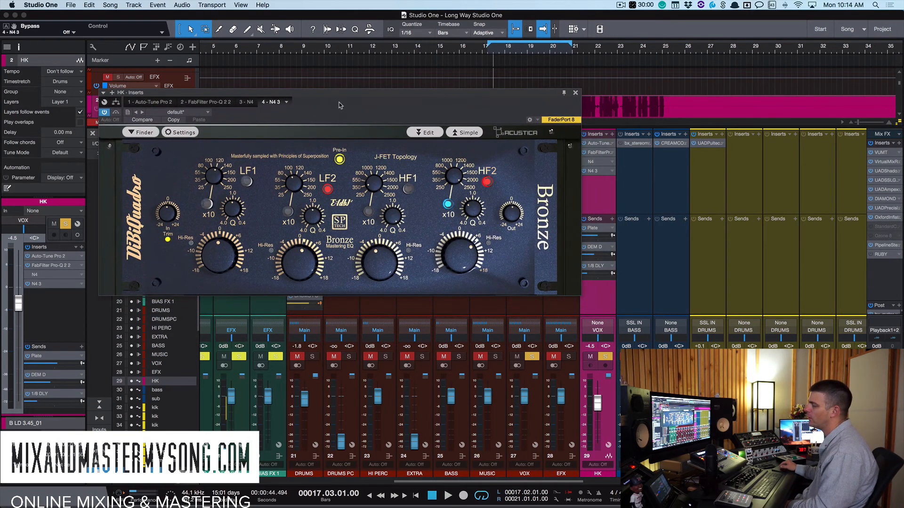
left_click_drag(338, 95, 387, 113)
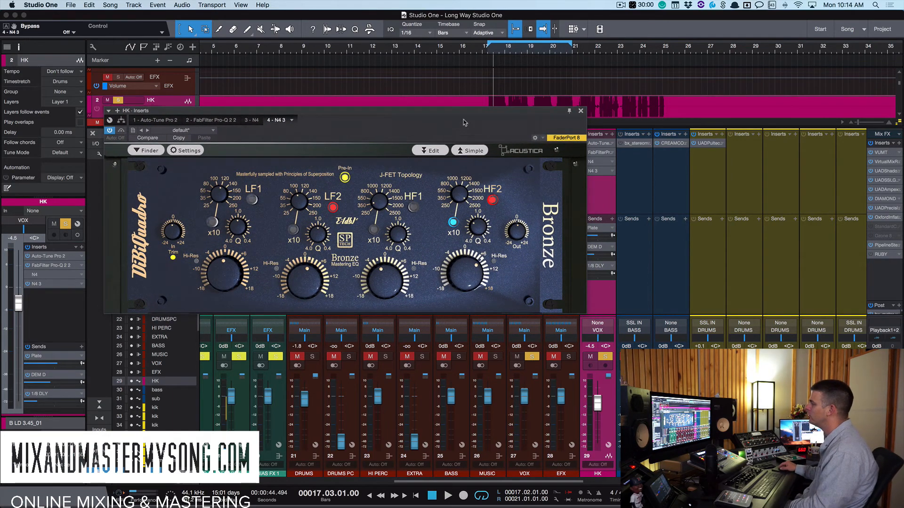
left_click_drag(463, 122, 502, 129)
left_click_drag(398, 134, 344, 139)
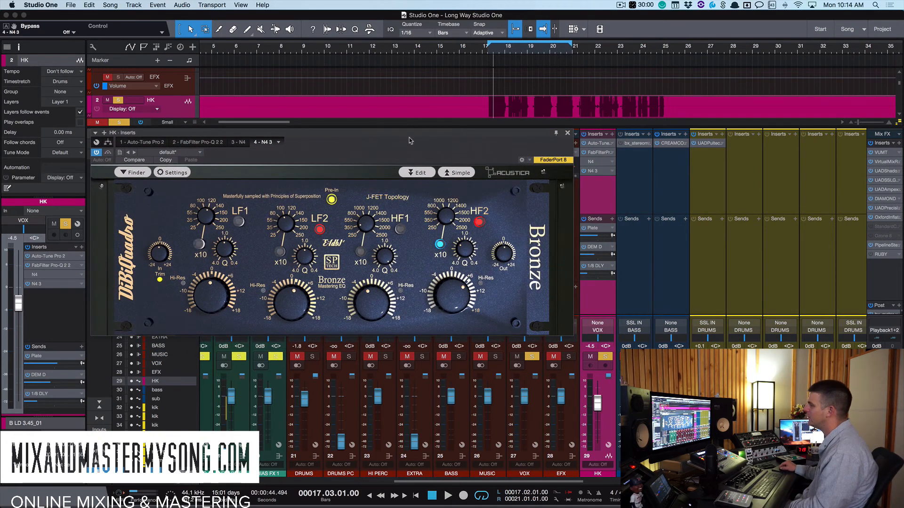
- Move HK's Bronze EQ window up over the arrangement, and deactivate and reactivate the plug-in
left_click_drag(409, 137, 665, 48)
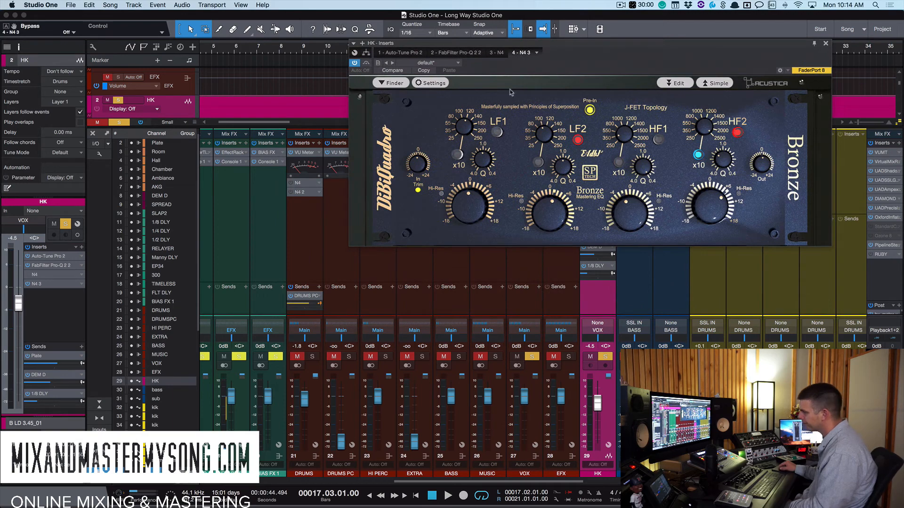
left_click(355, 63)
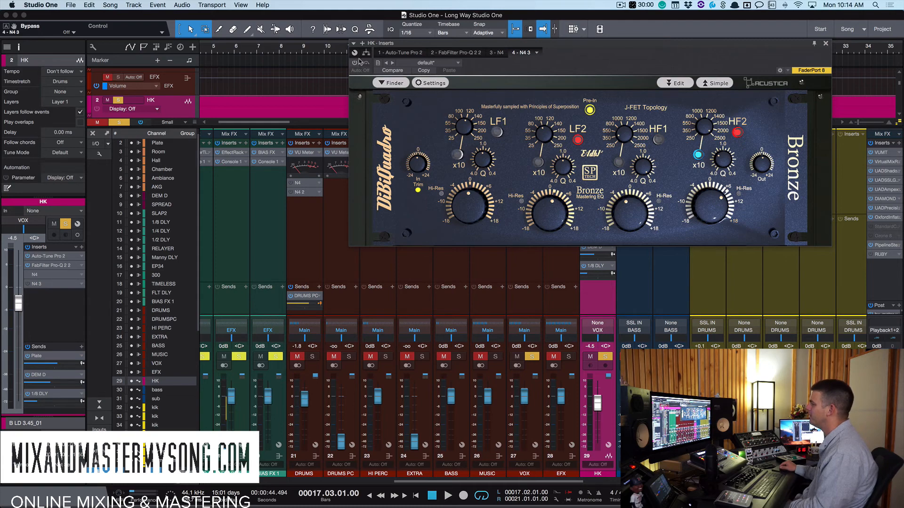
left_click(356, 63)
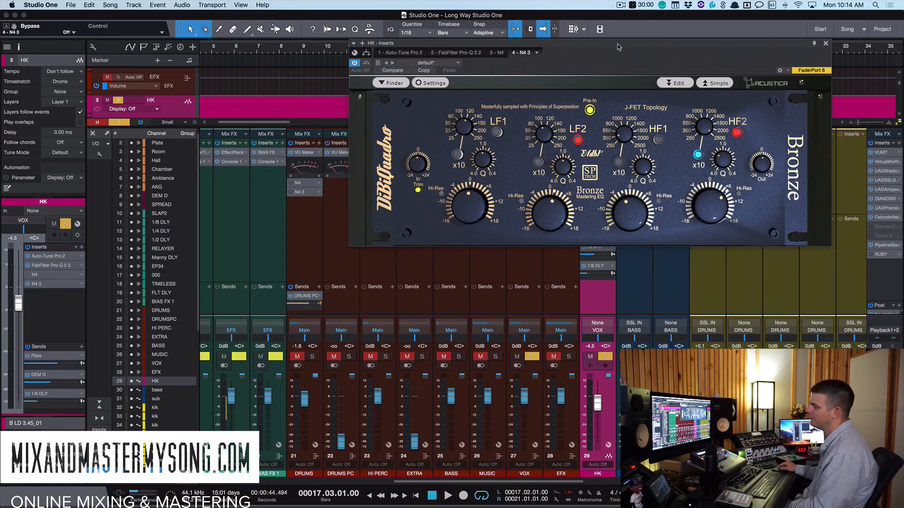
left_click_drag(617, 43, 601, 48)
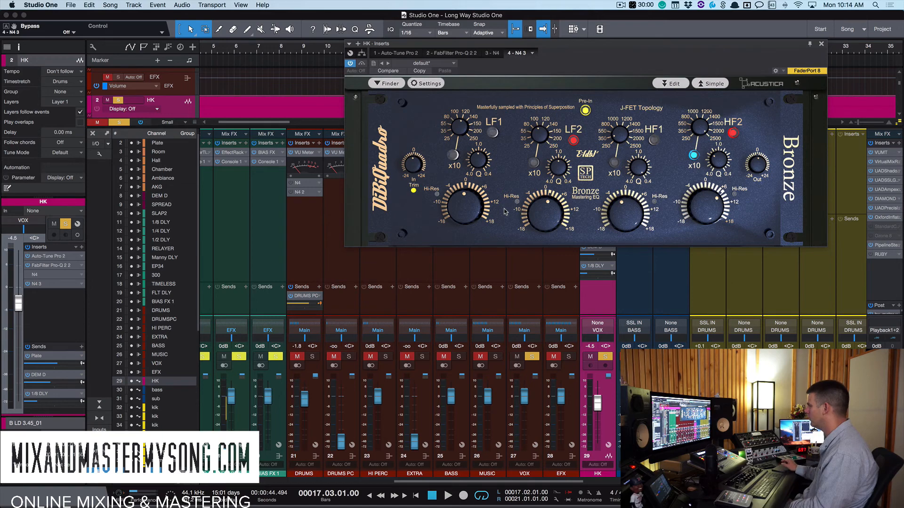
- Open the Mantis compressor and Tokyo Tube EQ from DRUMS' inserts and arrange their windows below HK's Bronze EQ
left_click_drag(788, 48, 823, 33)
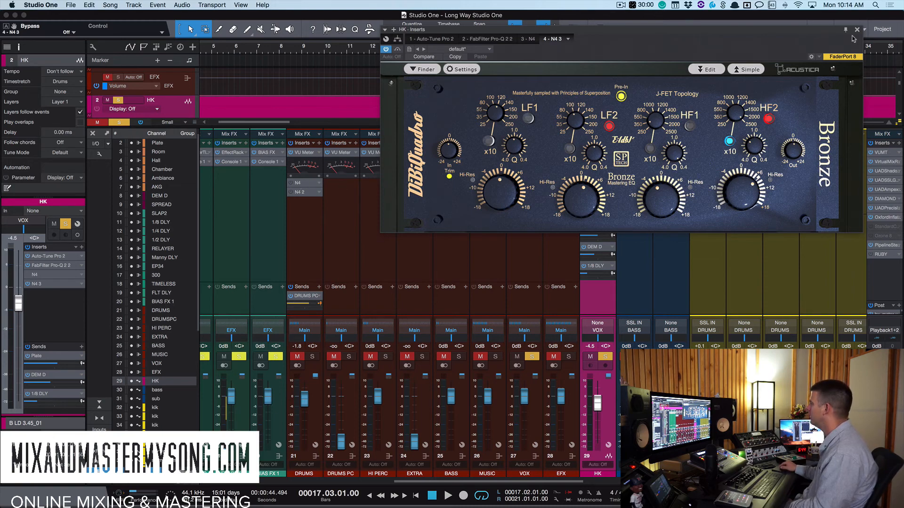
left_click(298, 182)
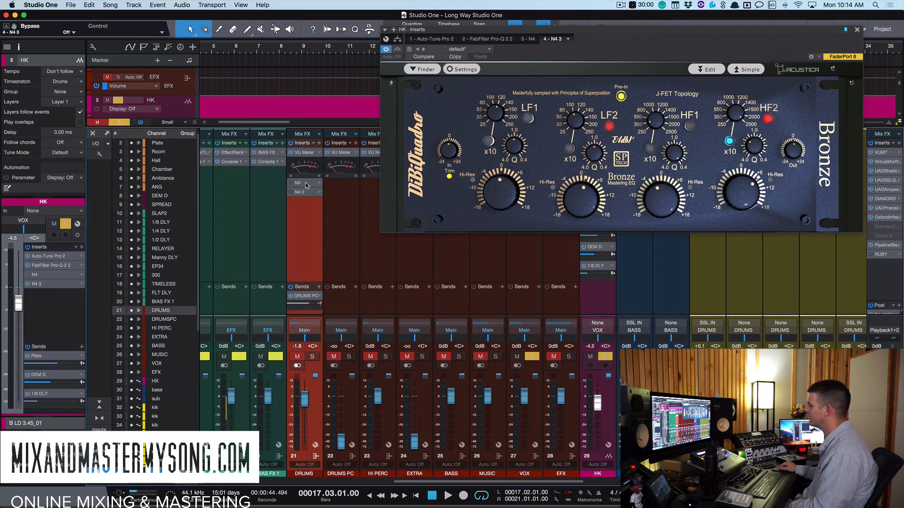
left_click_drag(629, 174, 700, 239)
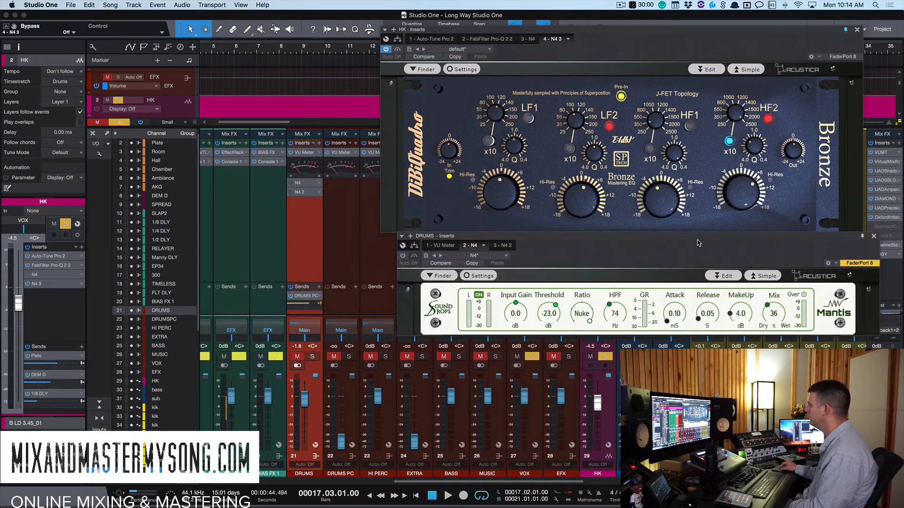
left_click(311, 191)
left_click_drag(514, 108, 651, 347)
left_click_drag(490, 356, 461, 351)
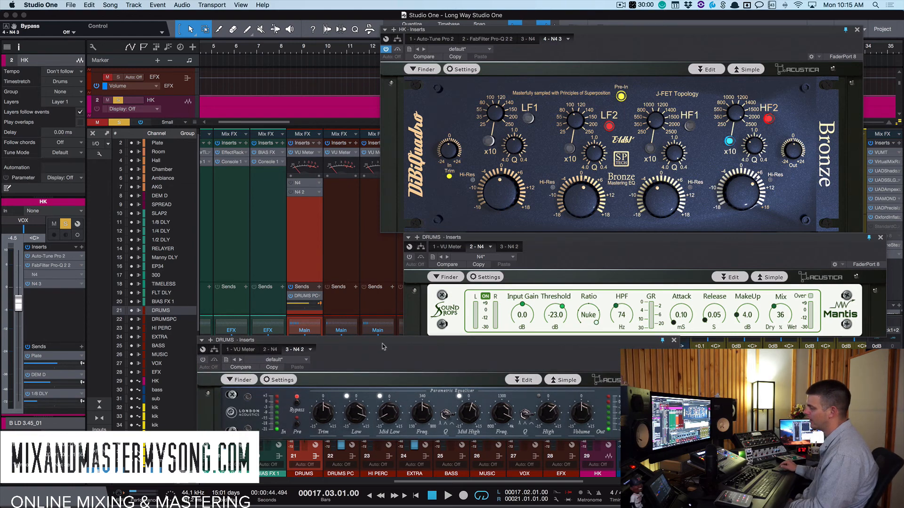
left_click_drag(384, 347, 398, 352)
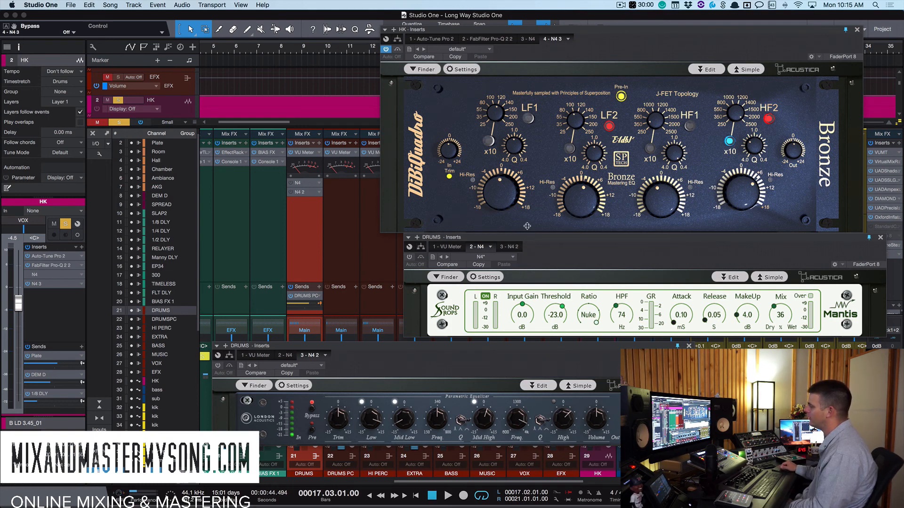
- Look through the N4 repository's Acqua Library, DYN and Preamp categories, close it, and move the Bronze EQ window clear of the Mantis
left_click(412, 70)
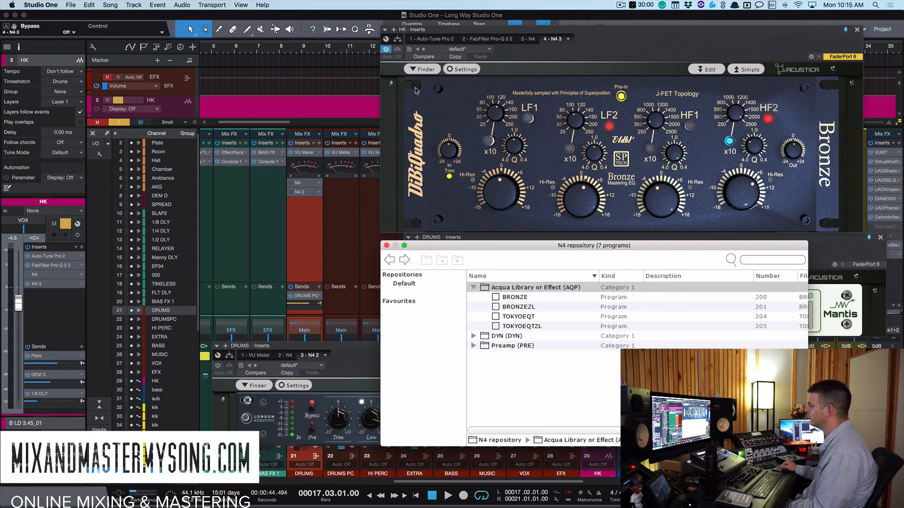
left_click(475, 288)
left_click_drag(511, 254, 496, 254)
left_click(457, 307)
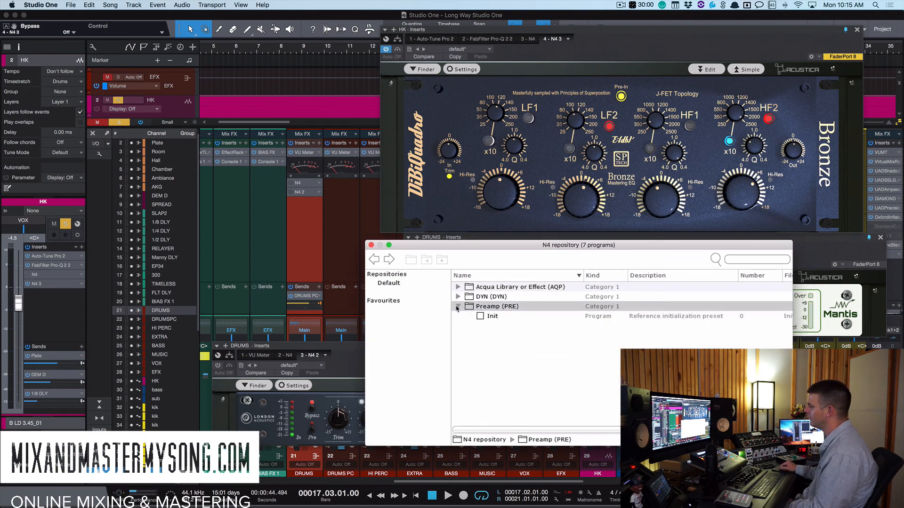
left_click(457, 307)
left_click(457, 297)
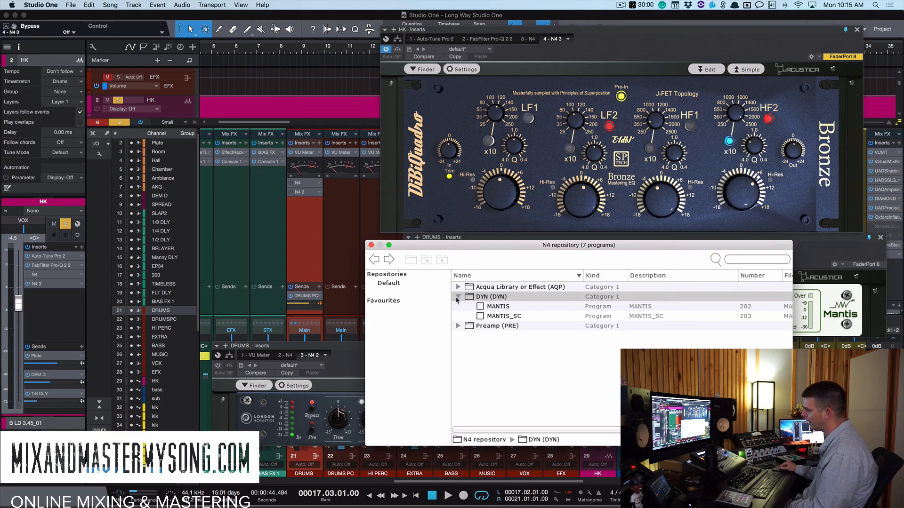
left_click(458, 296)
left_click(458, 288)
left_click(458, 289)
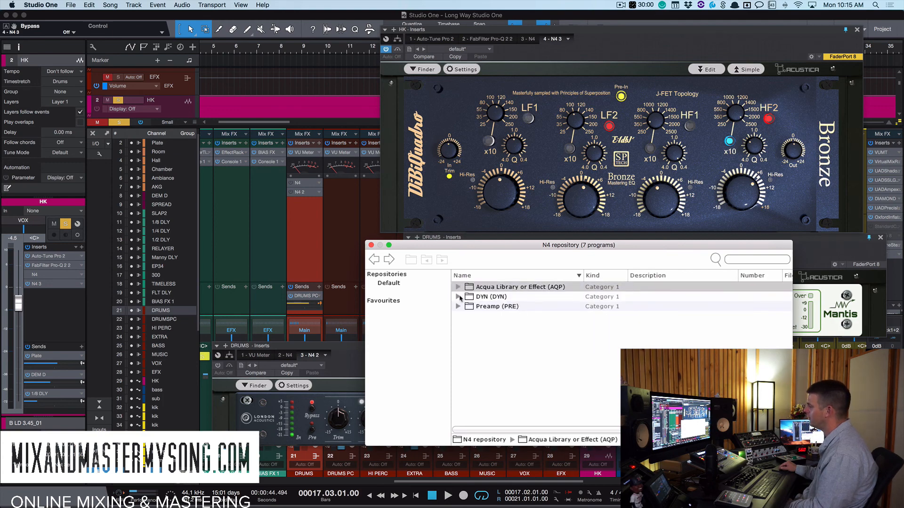
left_click(458, 297)
left_click(458, 297)
left_click(457, 287)
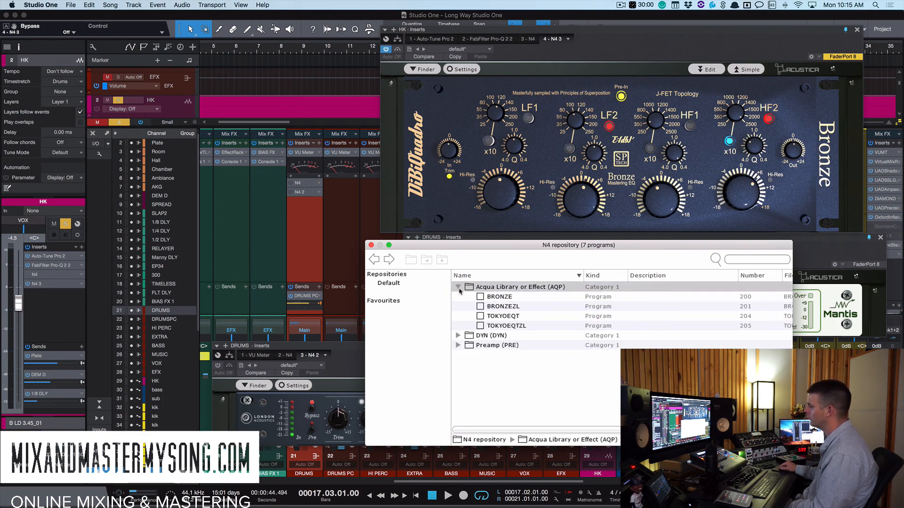
left_click(457, 286)
left_click(371, 244)
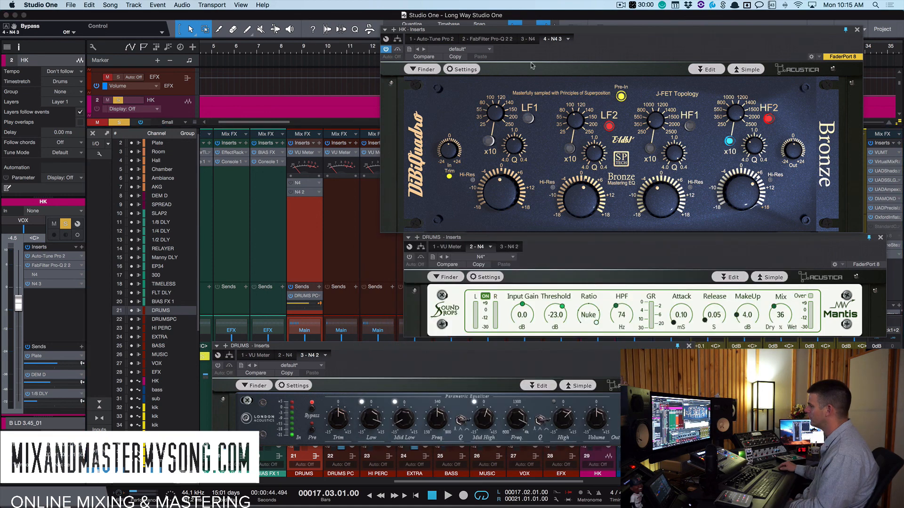
left_click_drag(615, 32, 609, 22)
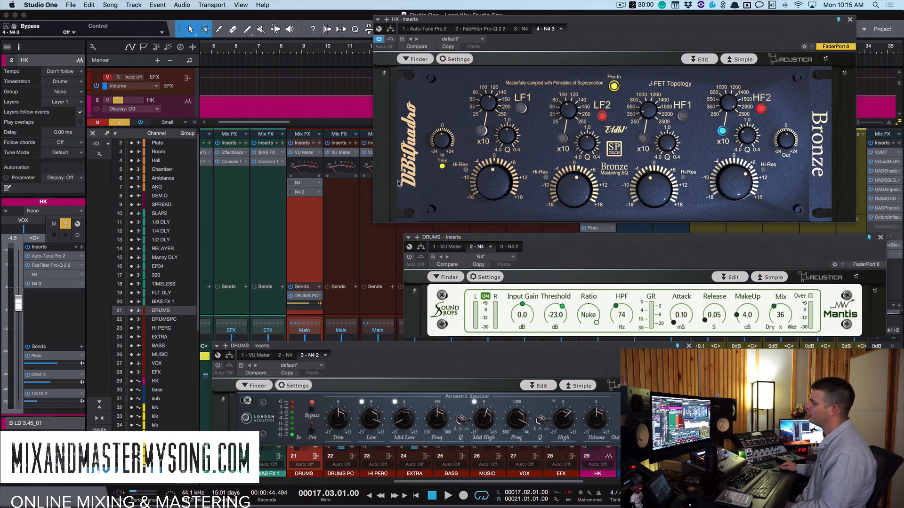